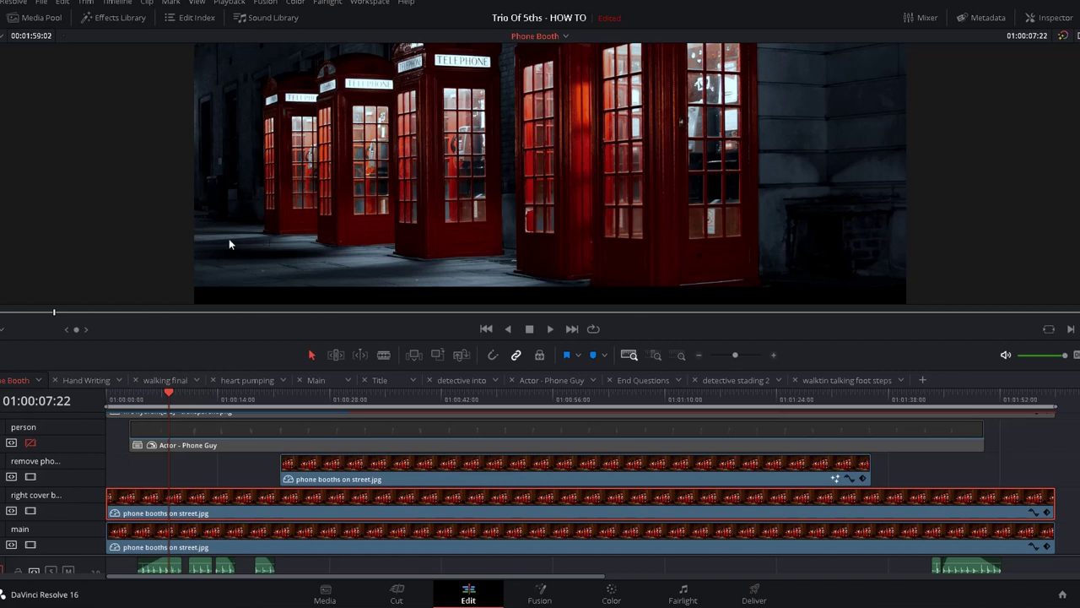
On the Color page, compare the first clip's plate with and without its cool blue grade, hiding the window outline.
scroll(333, 142, down, 3)
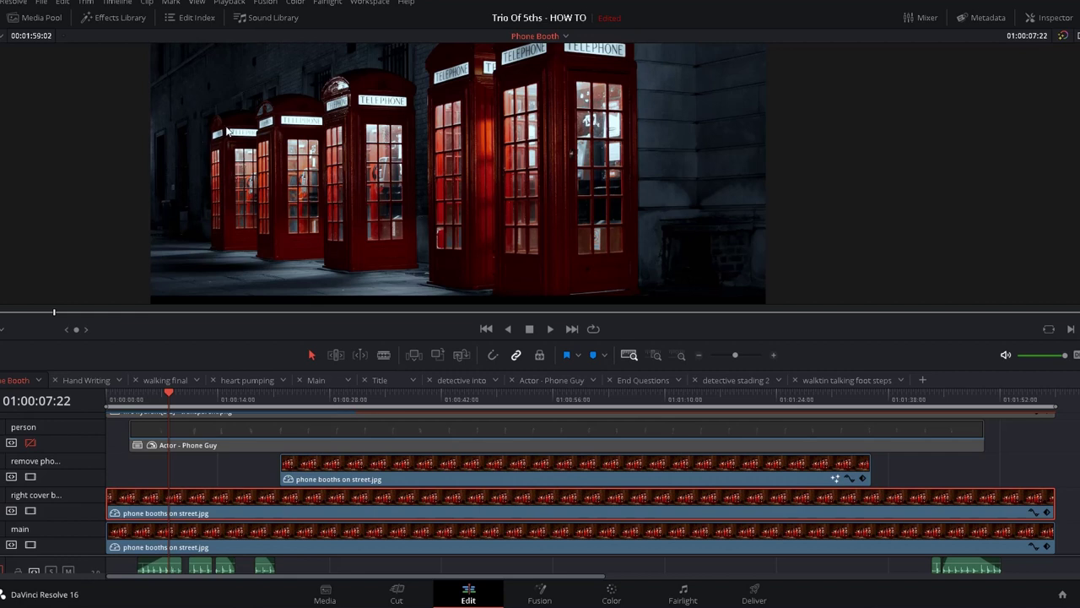
click(610, 593)
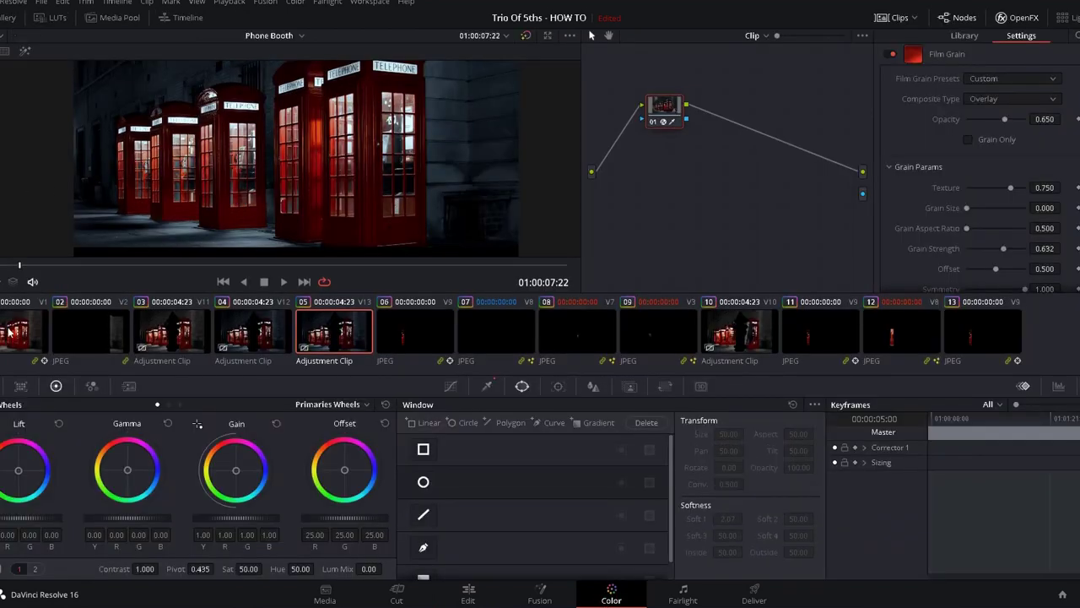
click(12, 332)
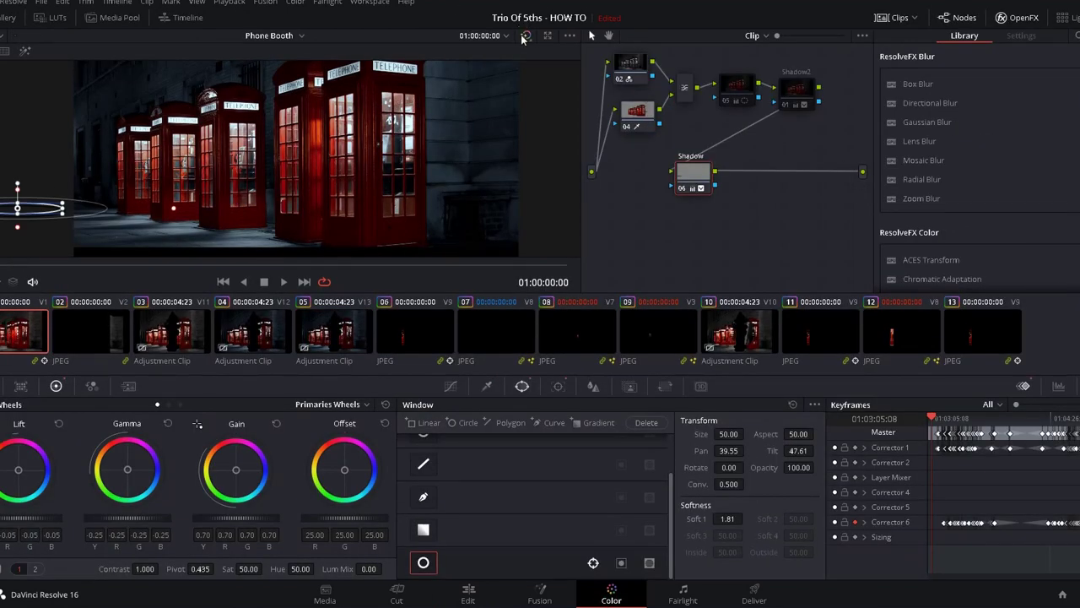
click(525, 35)
click(11, 281)
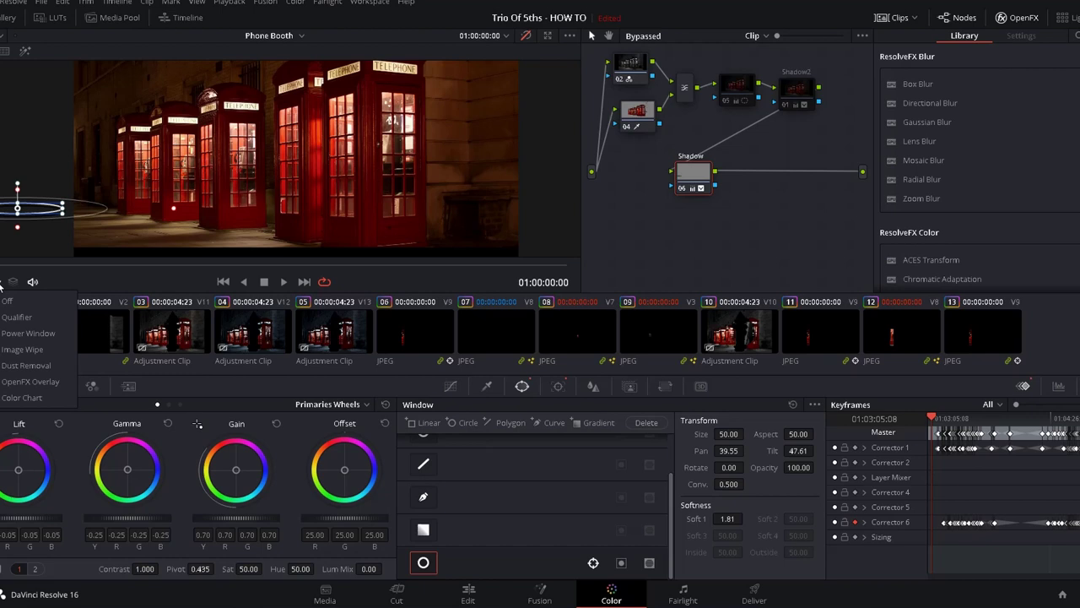
click(25, 302)
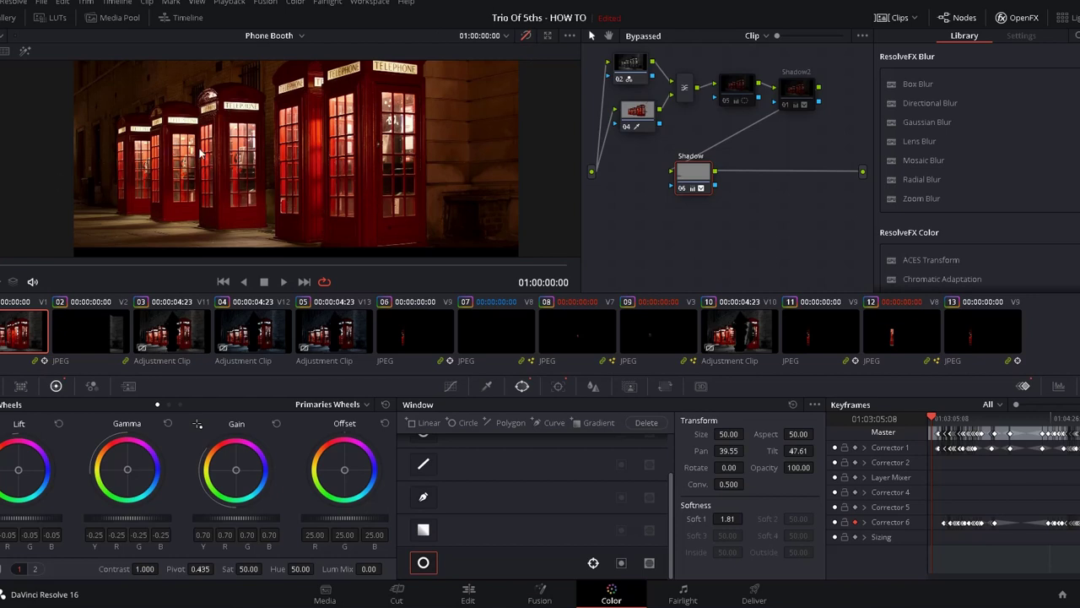
click(527, 37)
Back on the Edit timeline near 8 seconds, enable the person and fire hydrant tracks and scrub back through the walk.
click(468, 595)
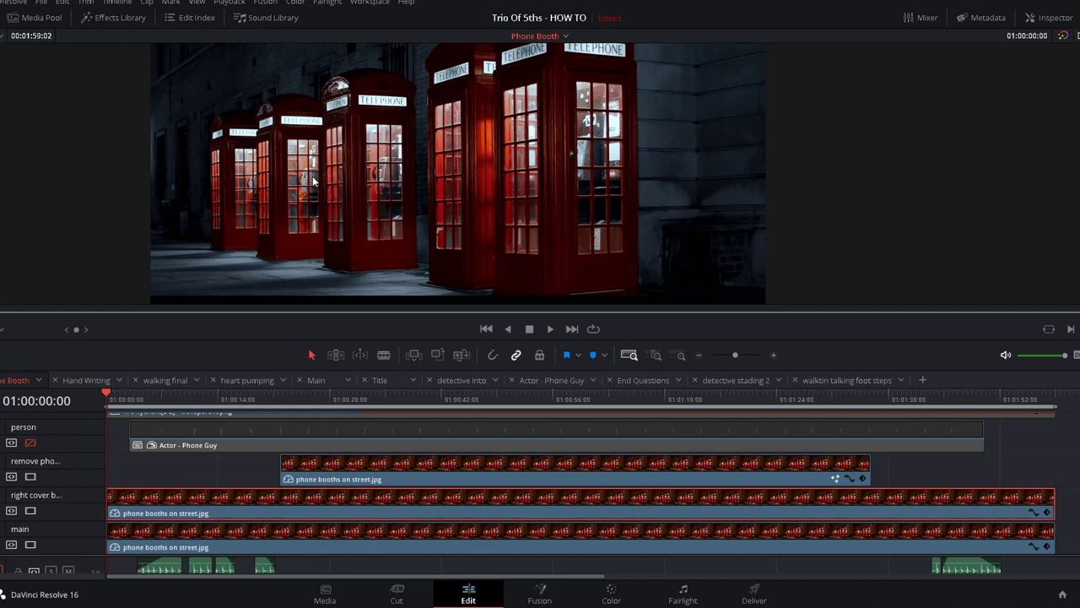
click(176, 400)
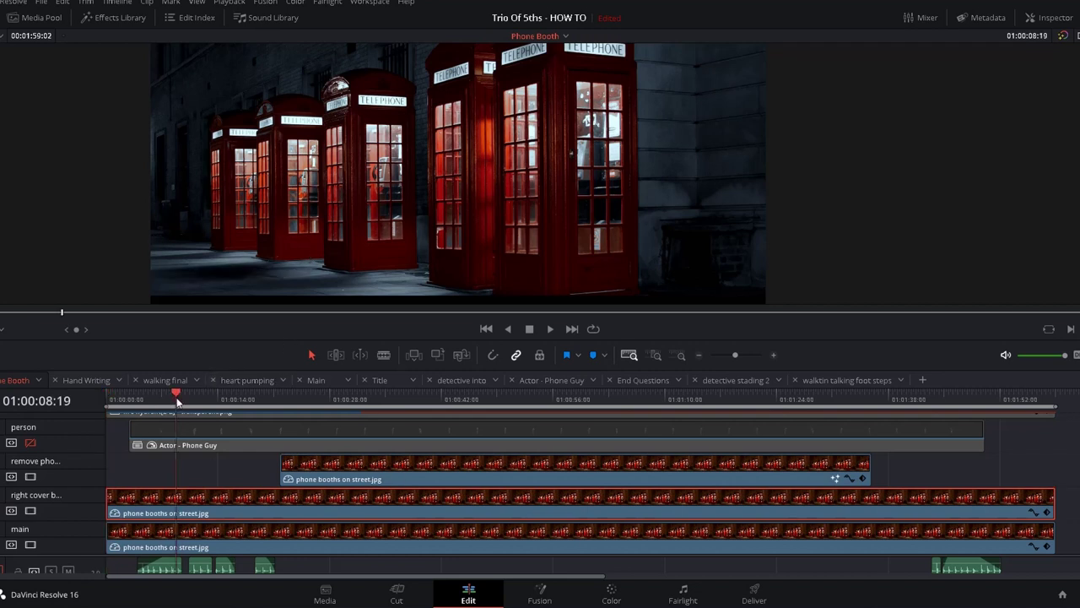
click(31, 443)
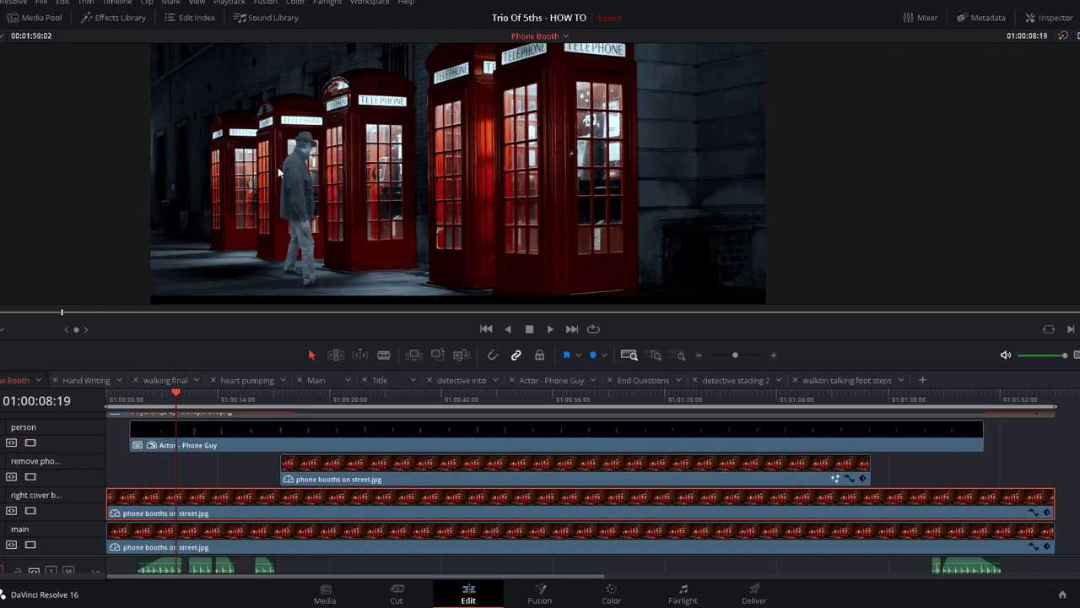
scroll(164, 440, up, 2)
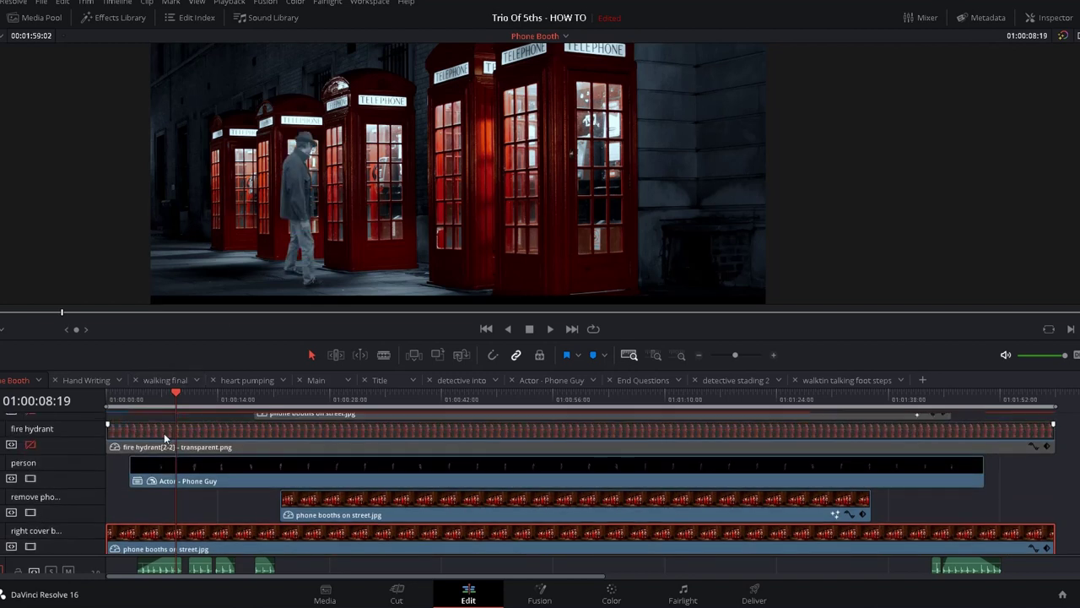
click(30, 444)
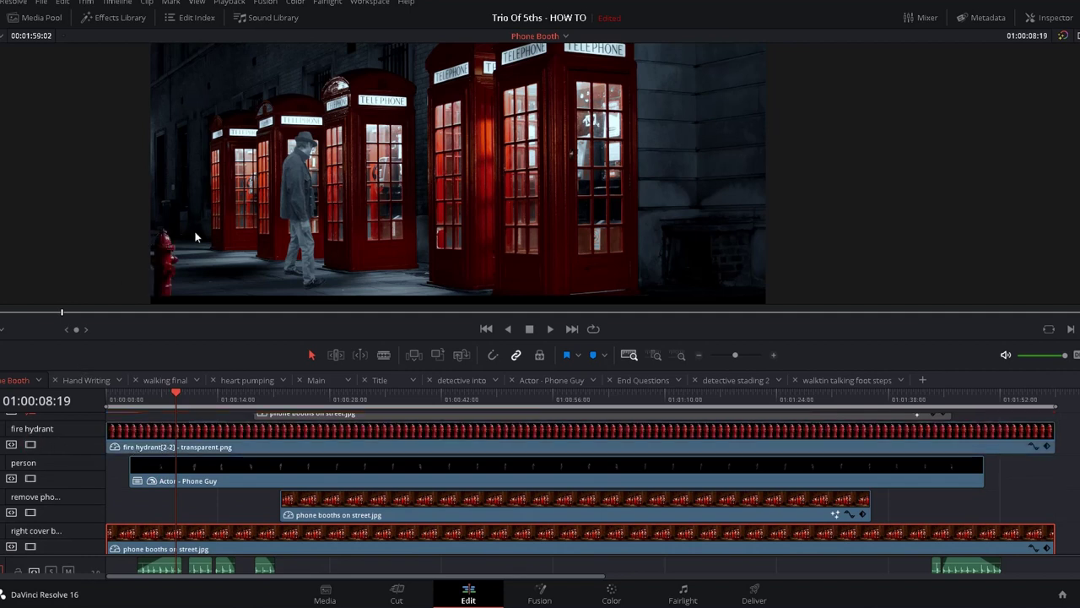
click(178, 396)
drag(177, 396, 156, 404)
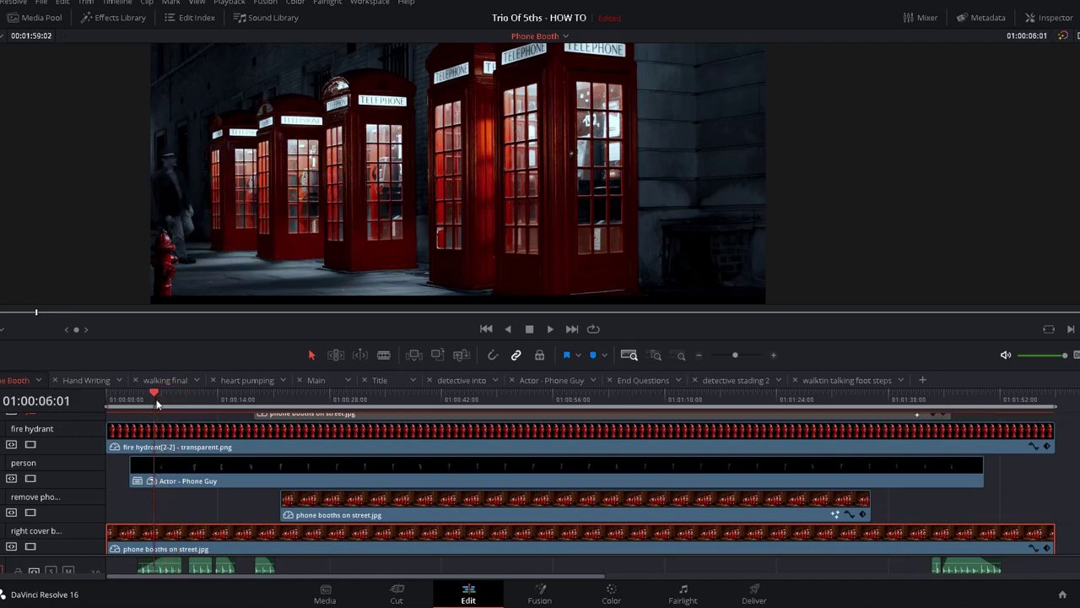
key(j)
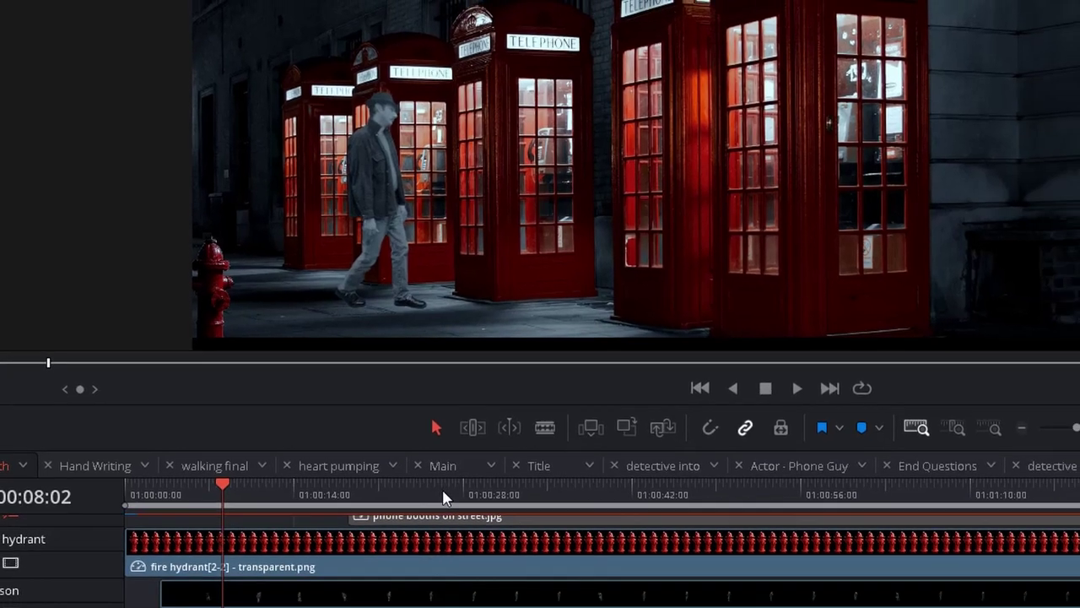
click(472, 512)
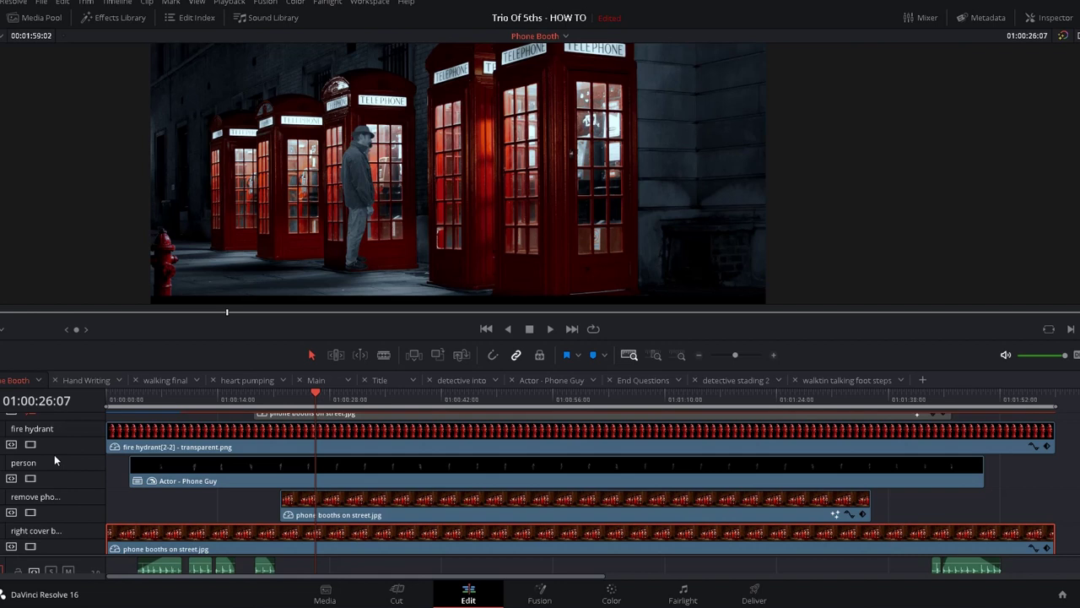
Enable the booth windows overlay track so the actor is hidden, then switch to the Color page.
scroll(54, 459, up, 3)
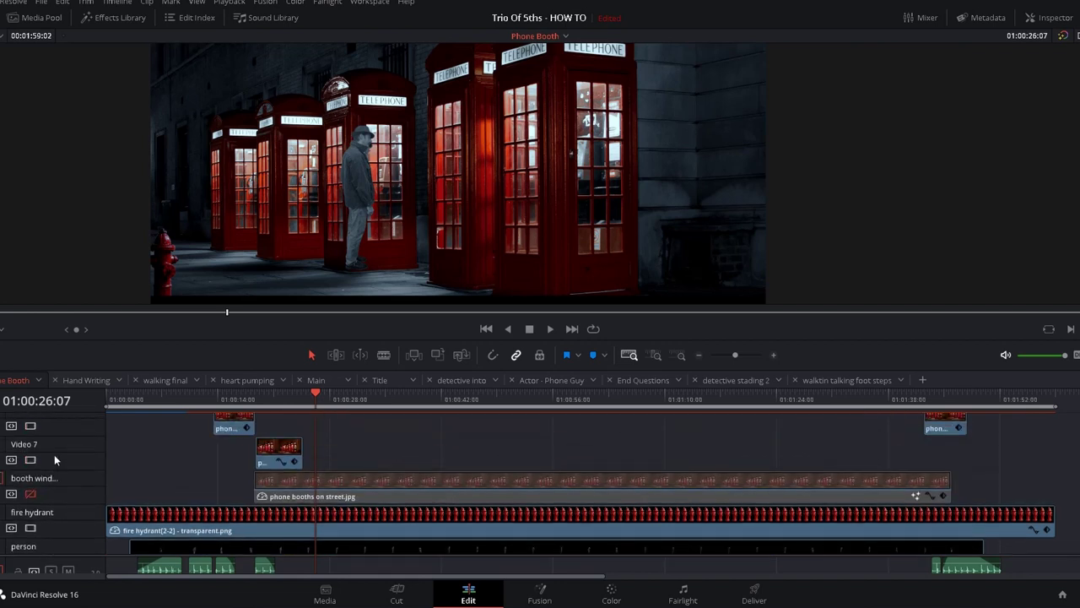
scroll(54, 459, down, 1)
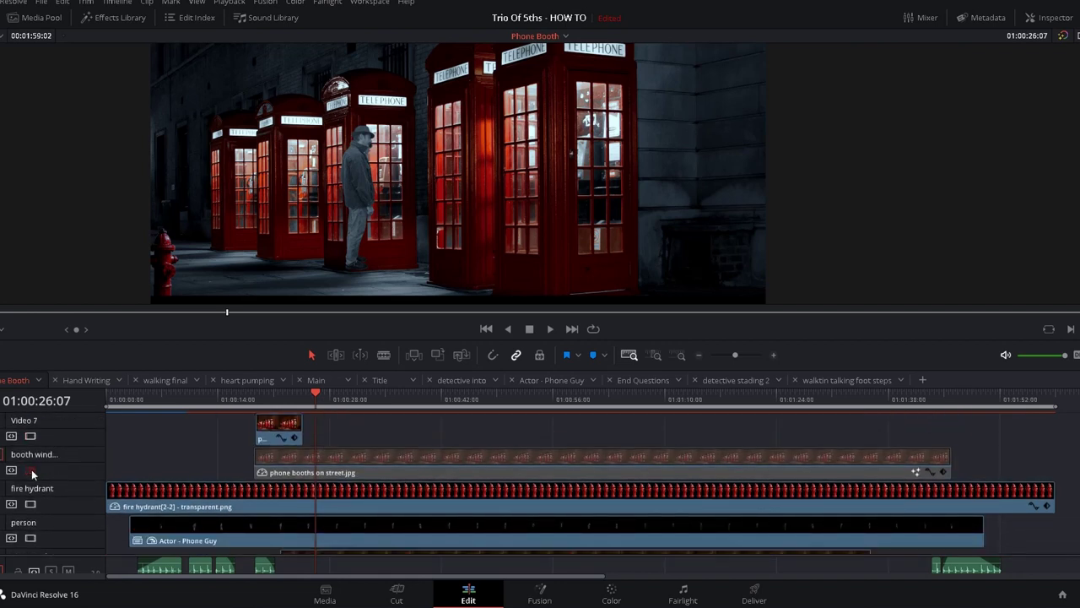
click(31, 469)
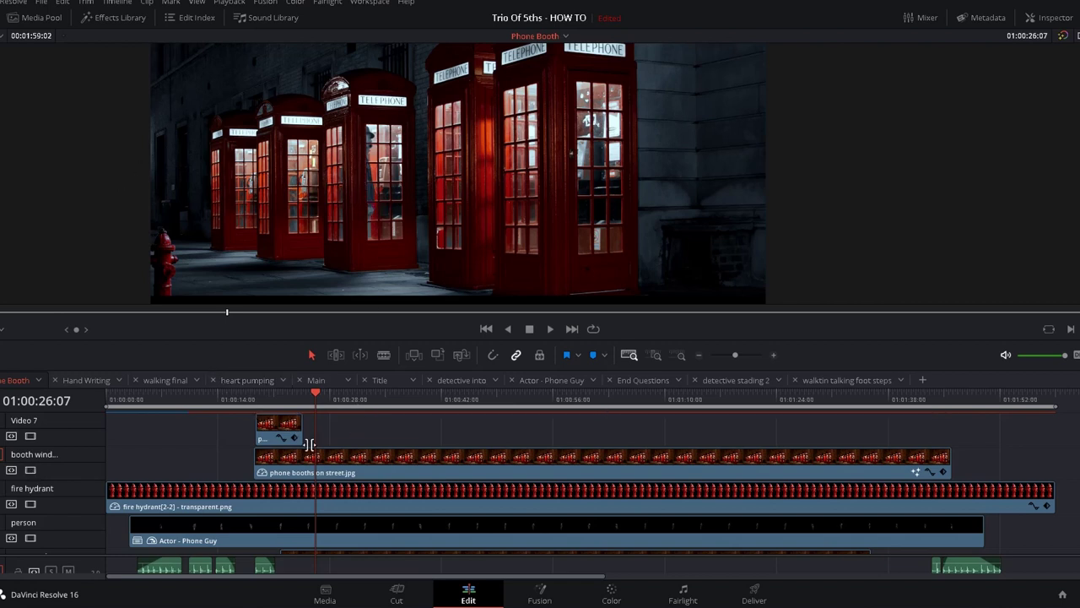
click(611, 592)
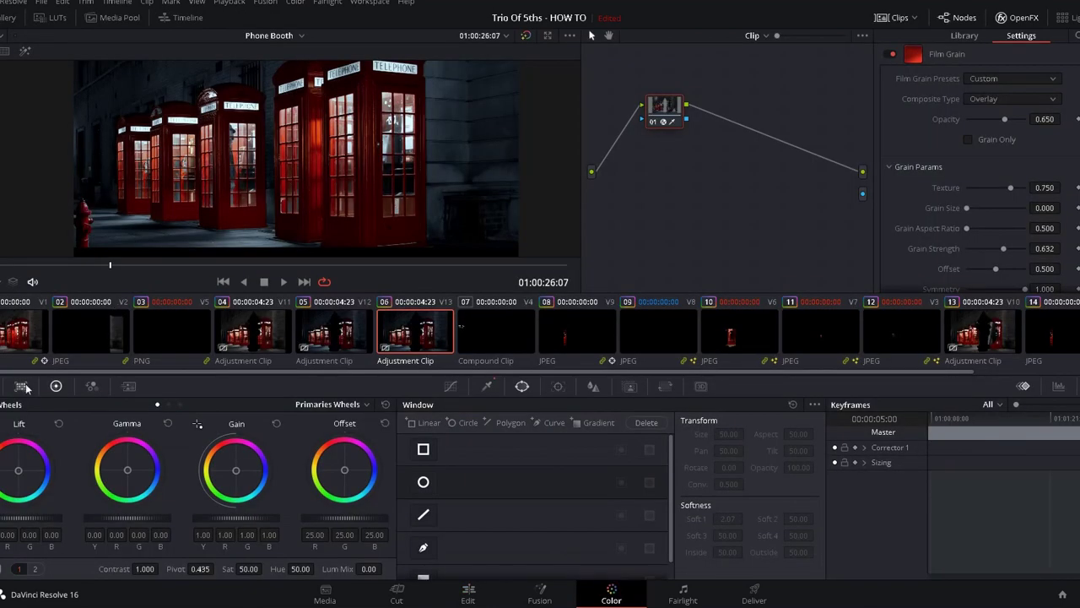
Select clip 10 and compare its grade with the windows node disabled and with Bypass toggled.
click(469, 593)
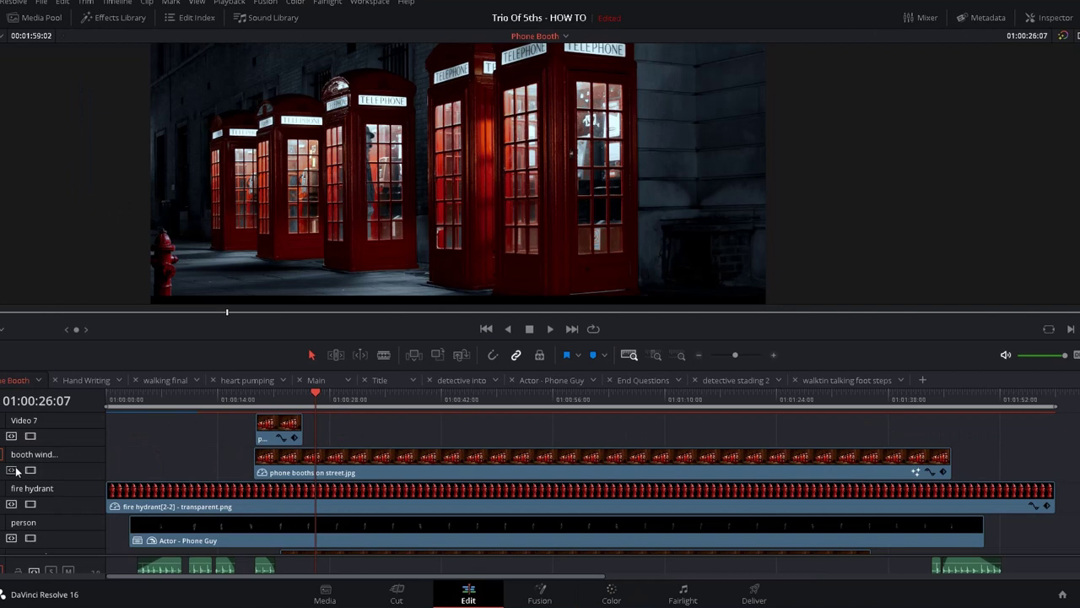
click(609, 591)
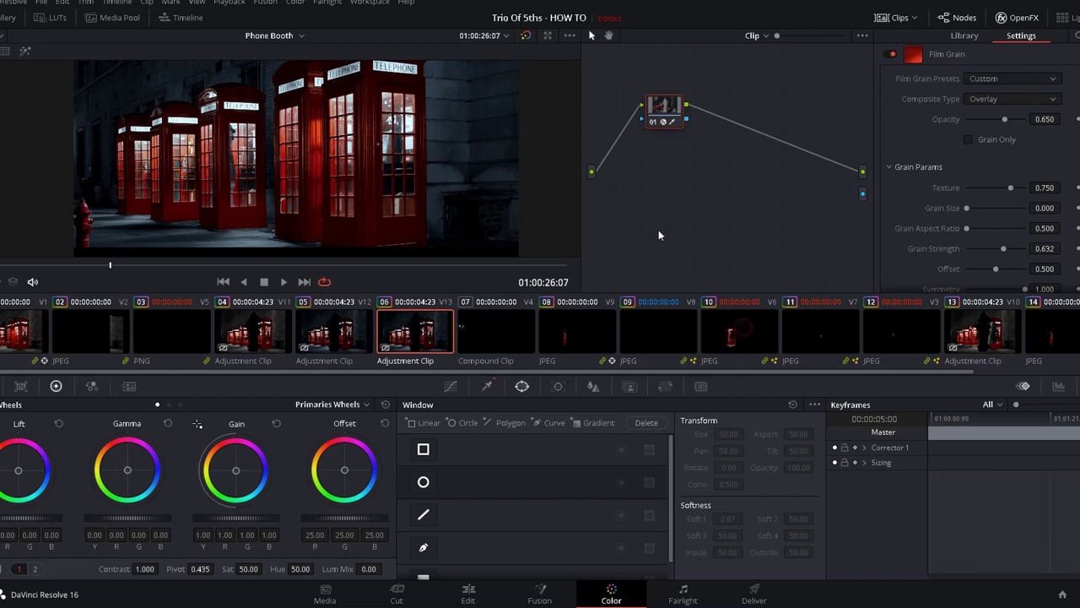
click(744, 332)
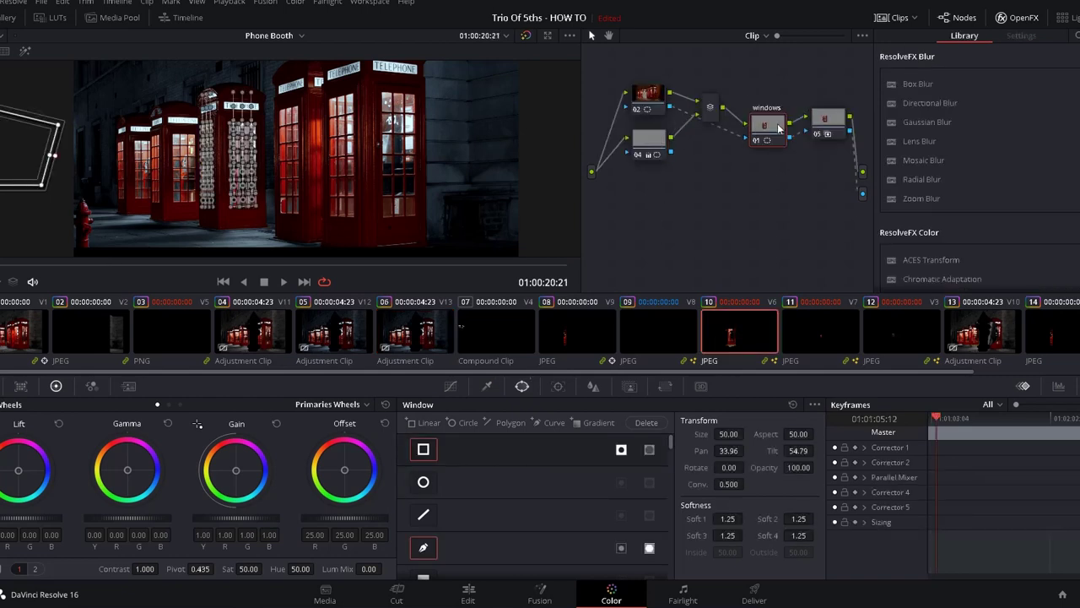
click(757, 141)
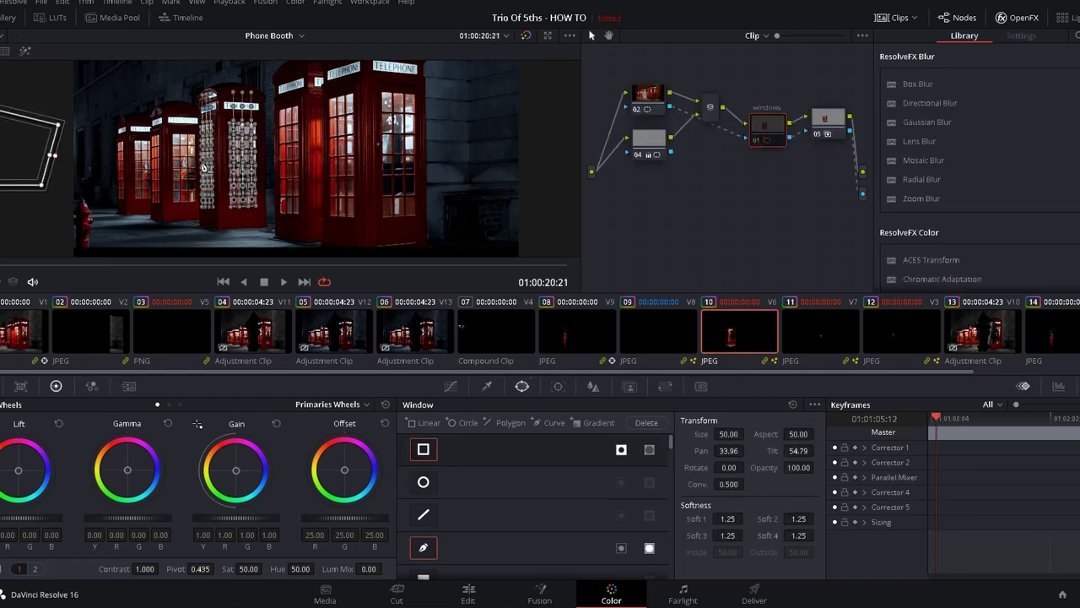
scroll(202, 167, up, 3)
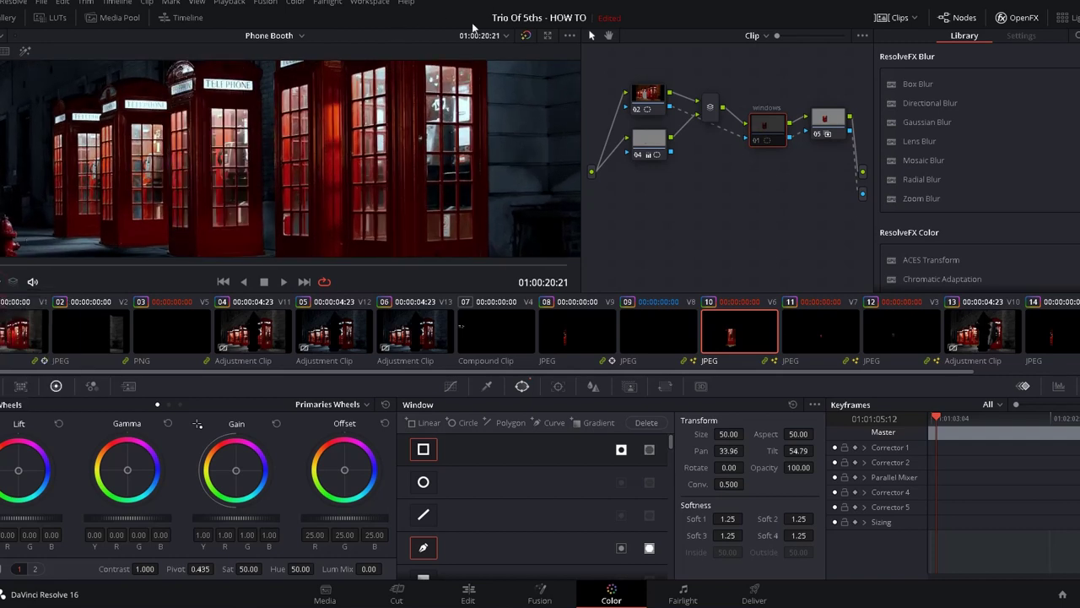
click(525, 35)
click(525, 35)
View the isolated booth in Highlight mode, re-enable the windows node, then return to the Edit page.
click(26, 51)
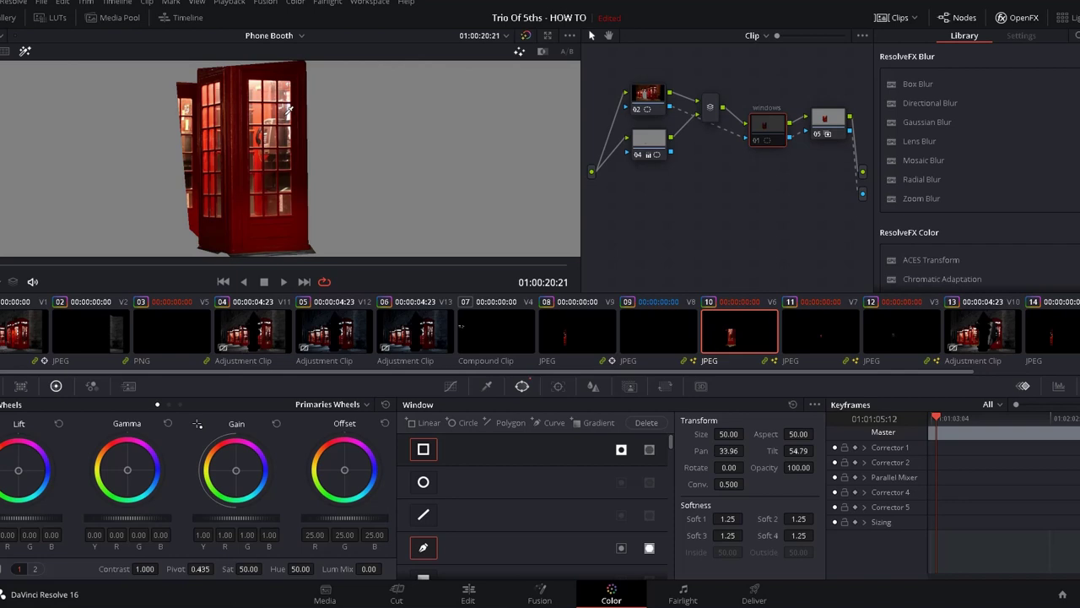
click(757, 142)
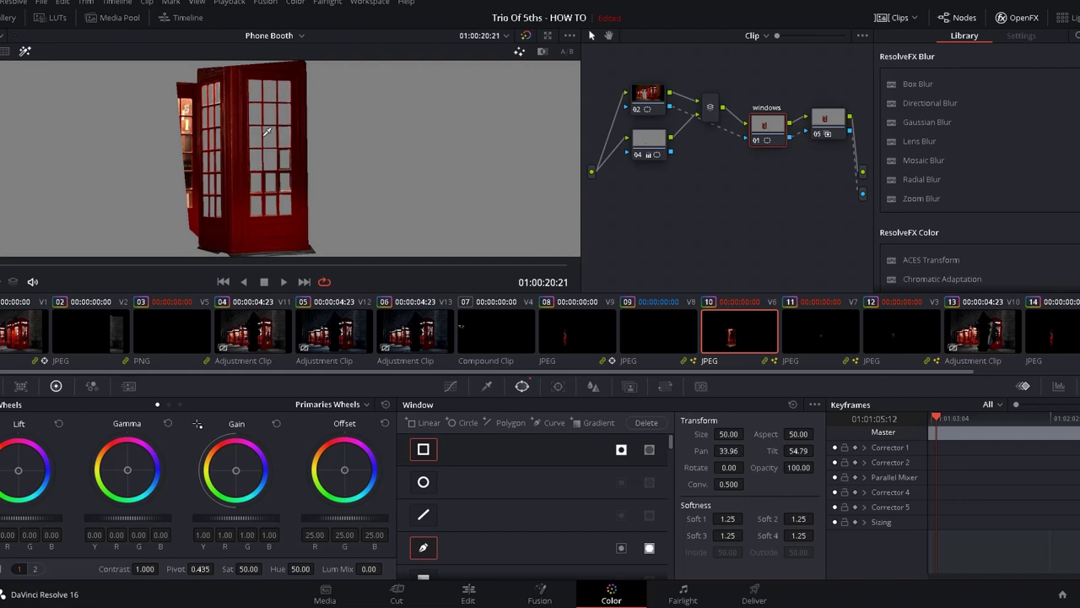
click(26, 50)
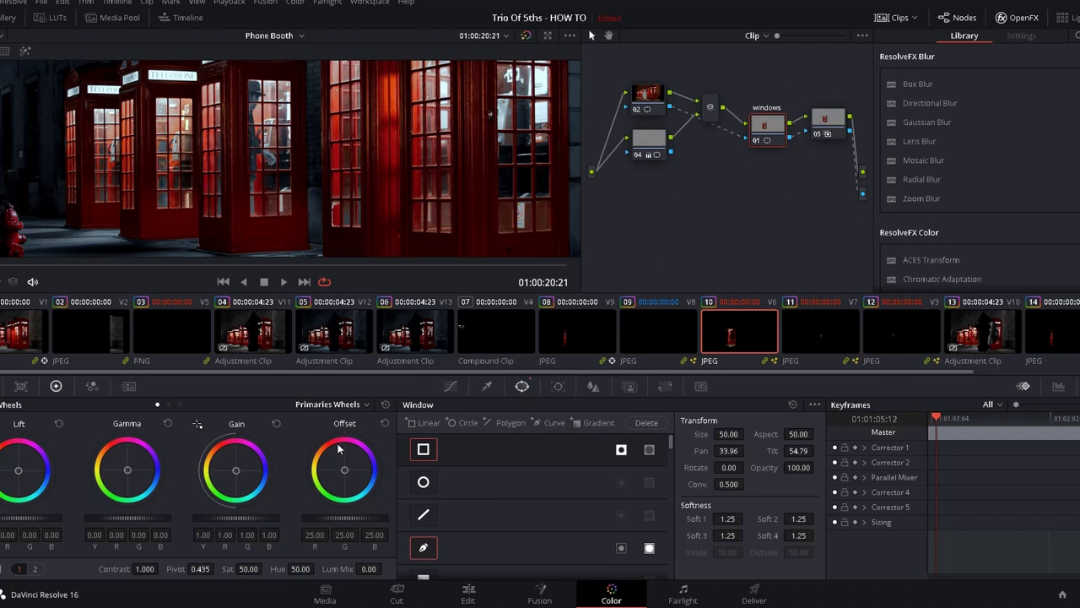
click(468, 597)
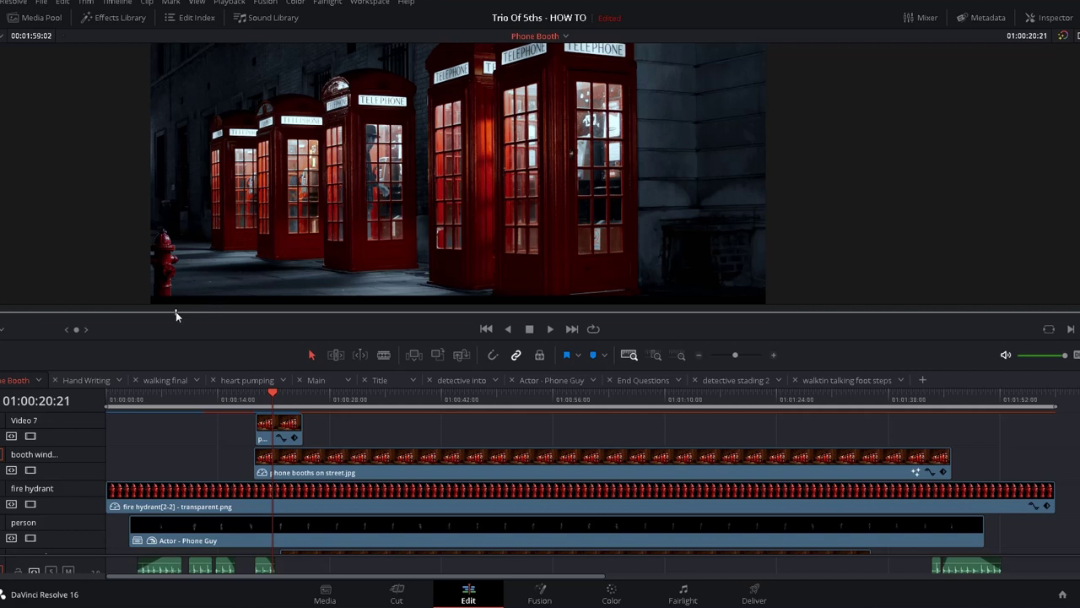
Scrub back slightly through the Phone Booth shot and switch to the Color page.
drag(175, 315, 48, 314)
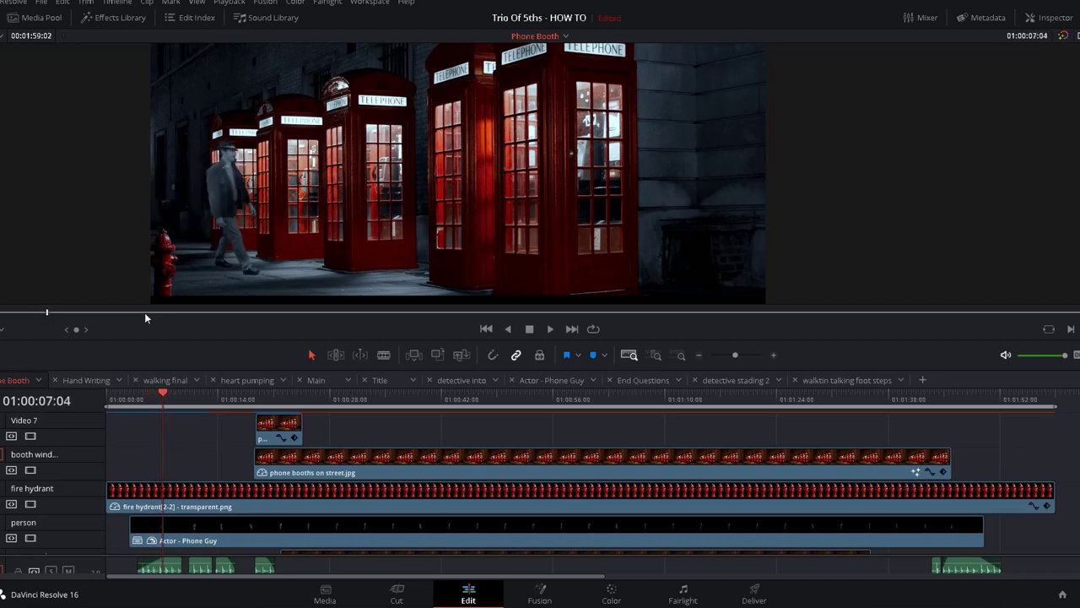
click(612, 592)
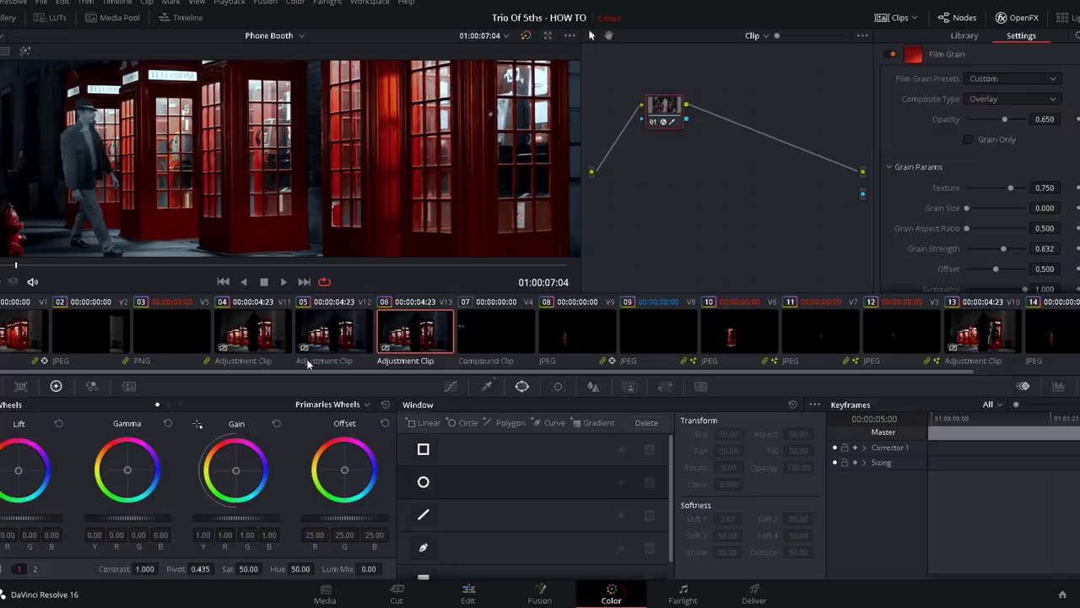
Load clip 01's grade and play it to confirm the oval Shadow window follows the actor, ending at 01:00:13:14.
click(32, 331)
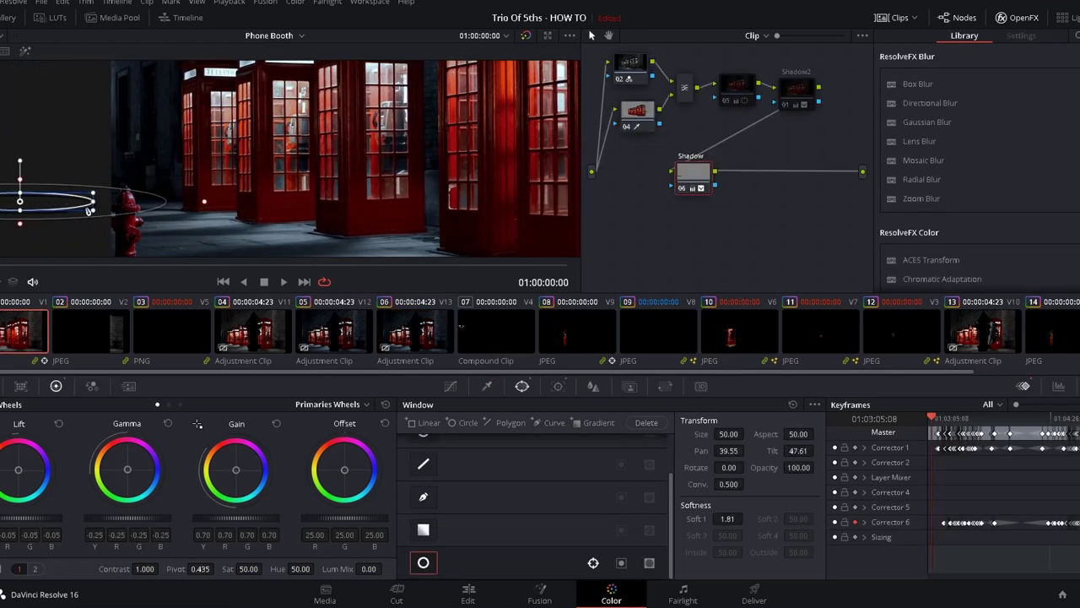
click(19, 267)
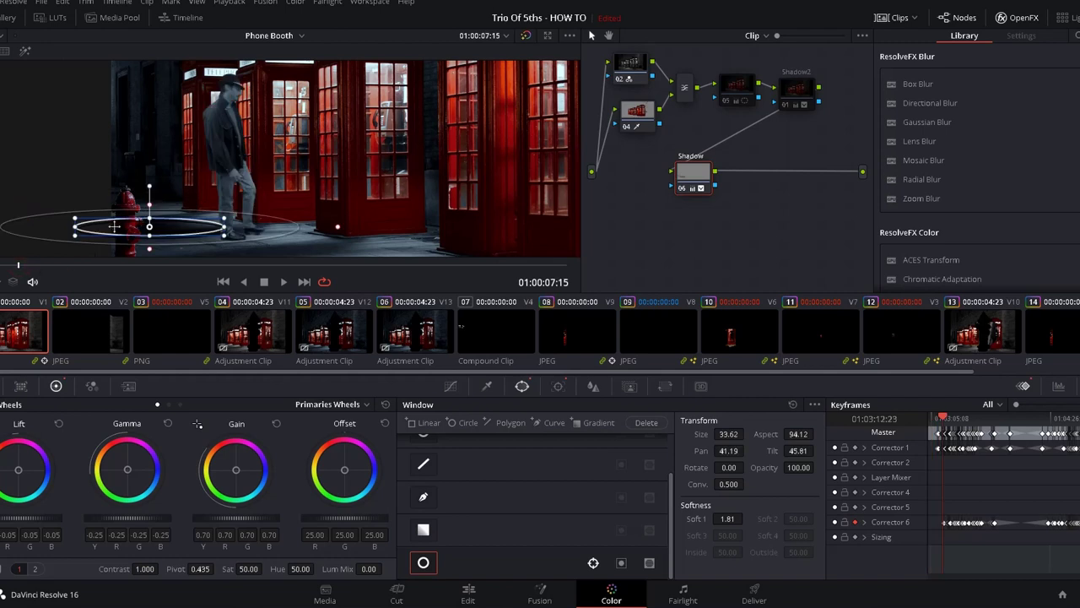
key(space)
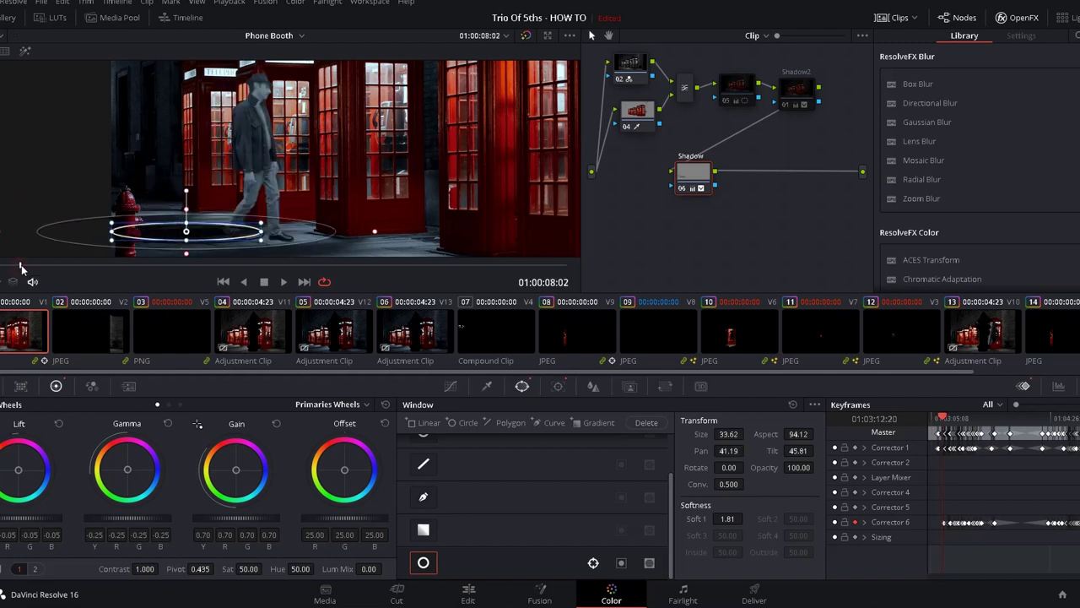
drag(26, 268, 74, 260)
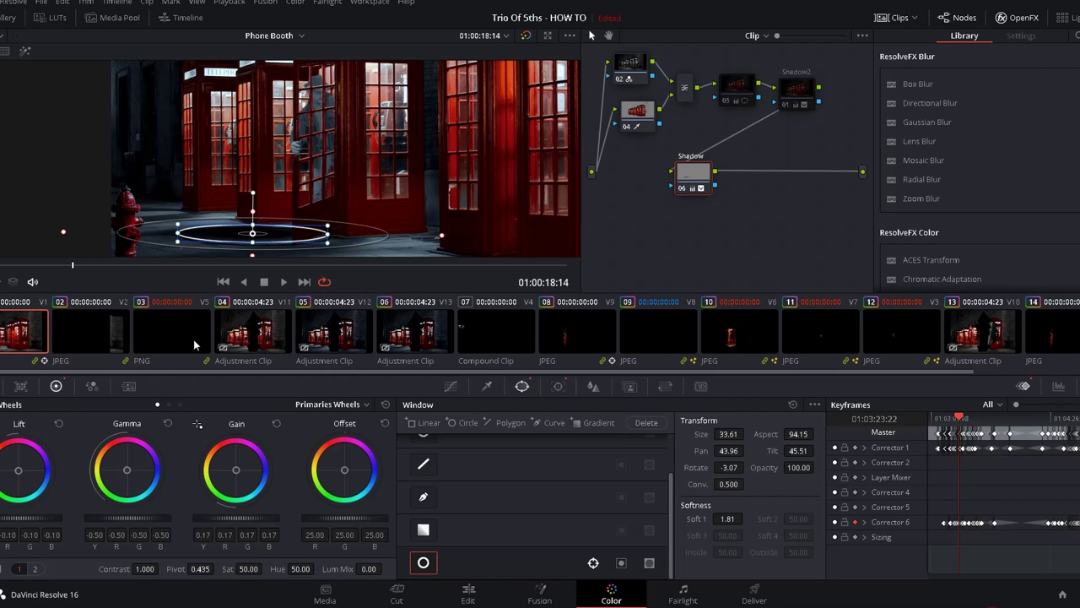
click(49, 265)
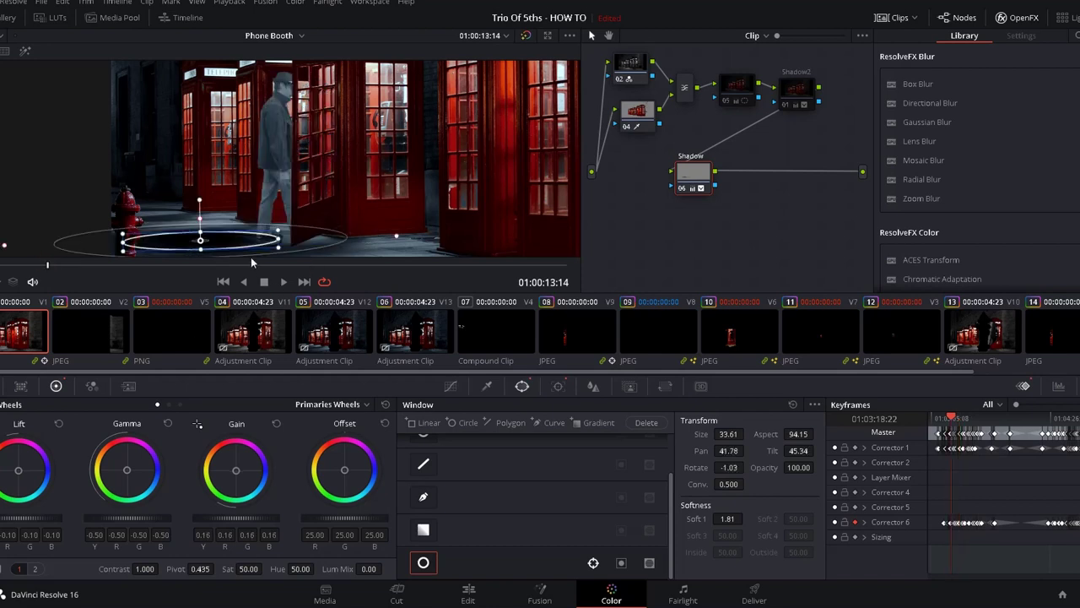
On the Edit page, scrub to about 01:00:19 and play the booth-entry frames backwards and forwards.
click(468, 595)
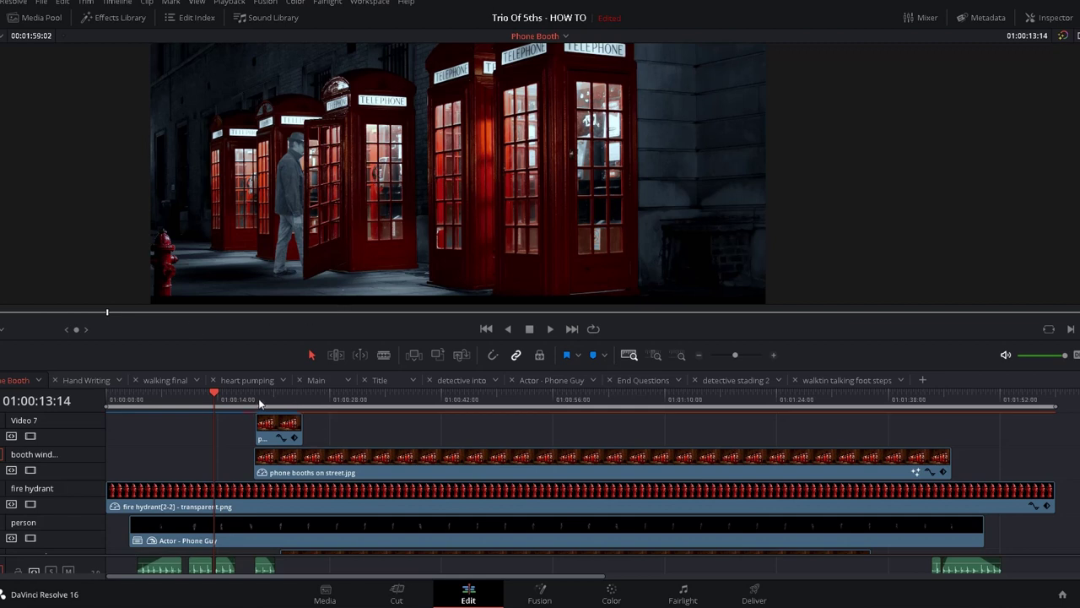
drag(259, 403, 284, 395)
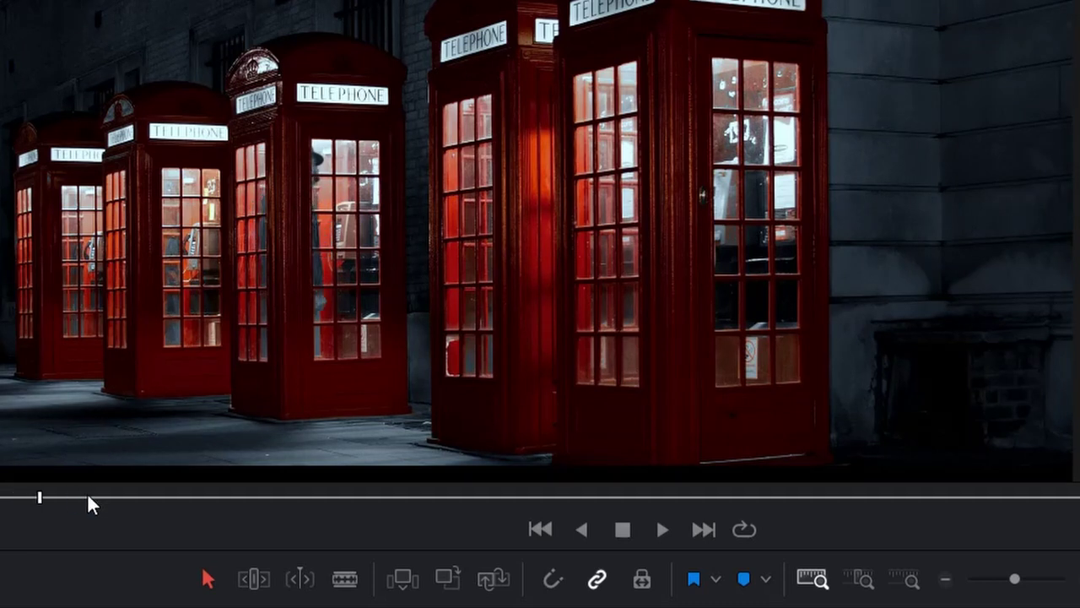
click(231, 497)
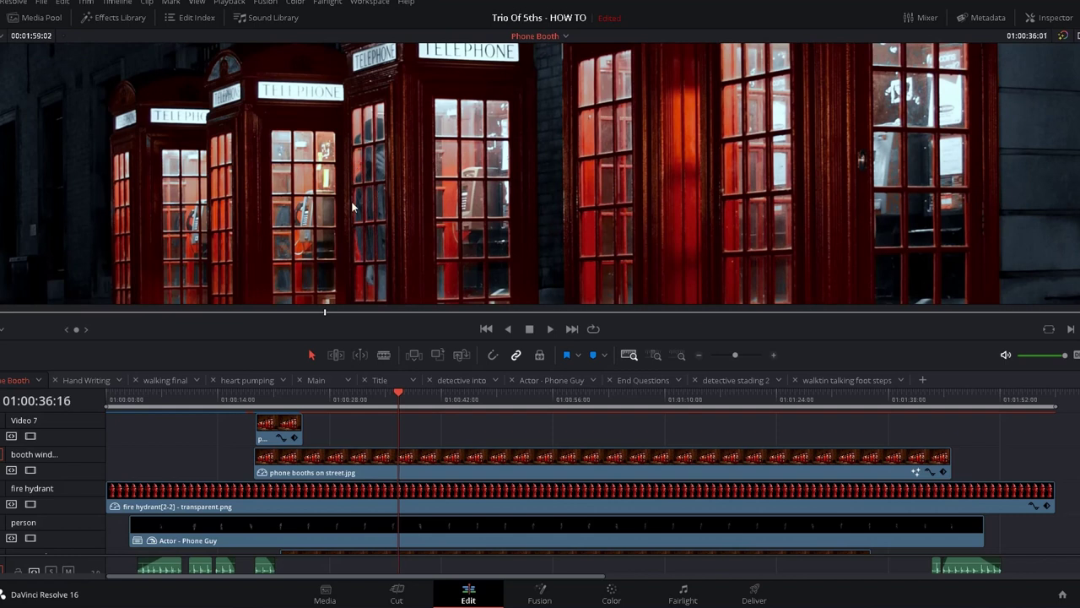
key(j)
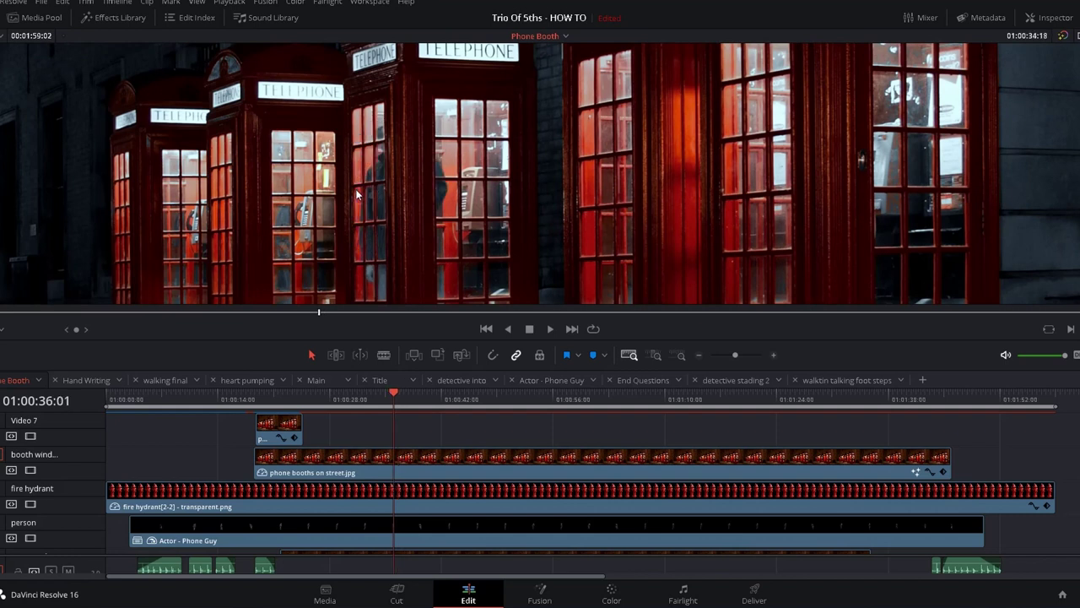
key(l)
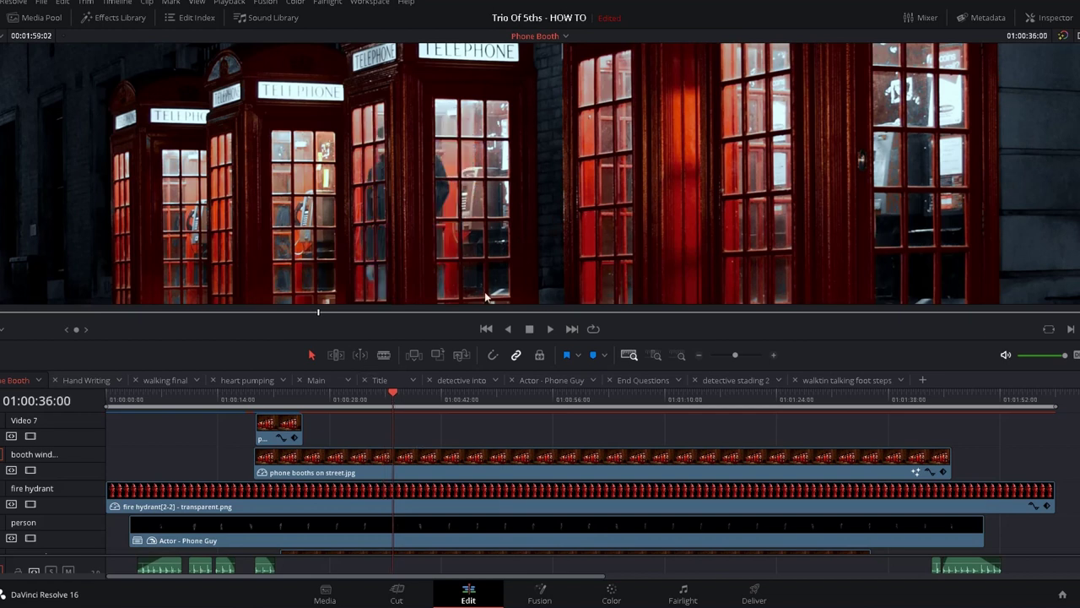
Open the Actor - Phone Guy timeline, turn on the red Solid Color background, and play the actor back and forth.
click(545, 380)
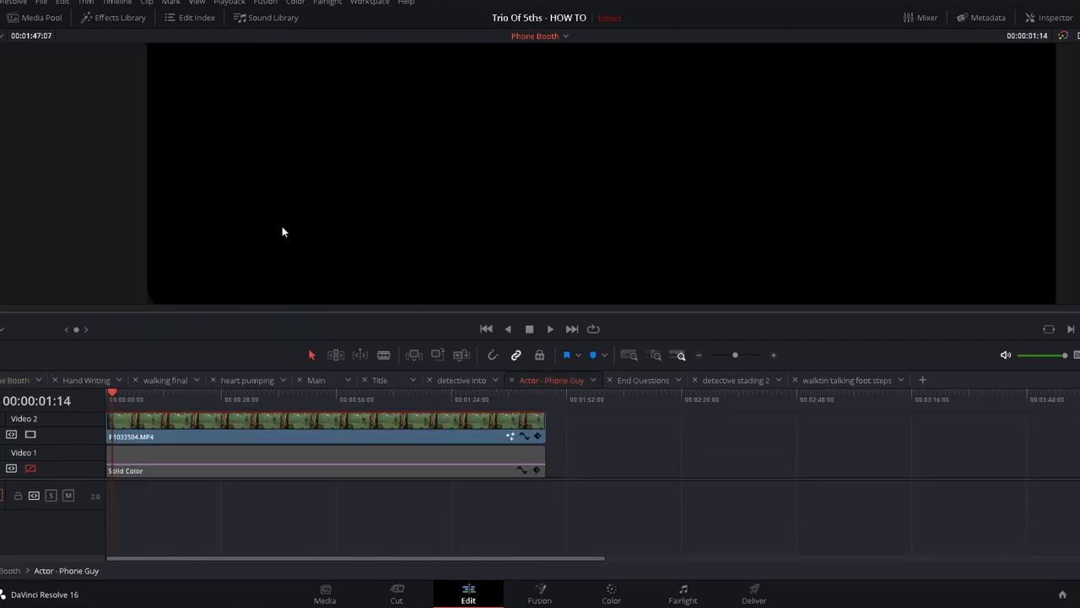
click(235, 314)
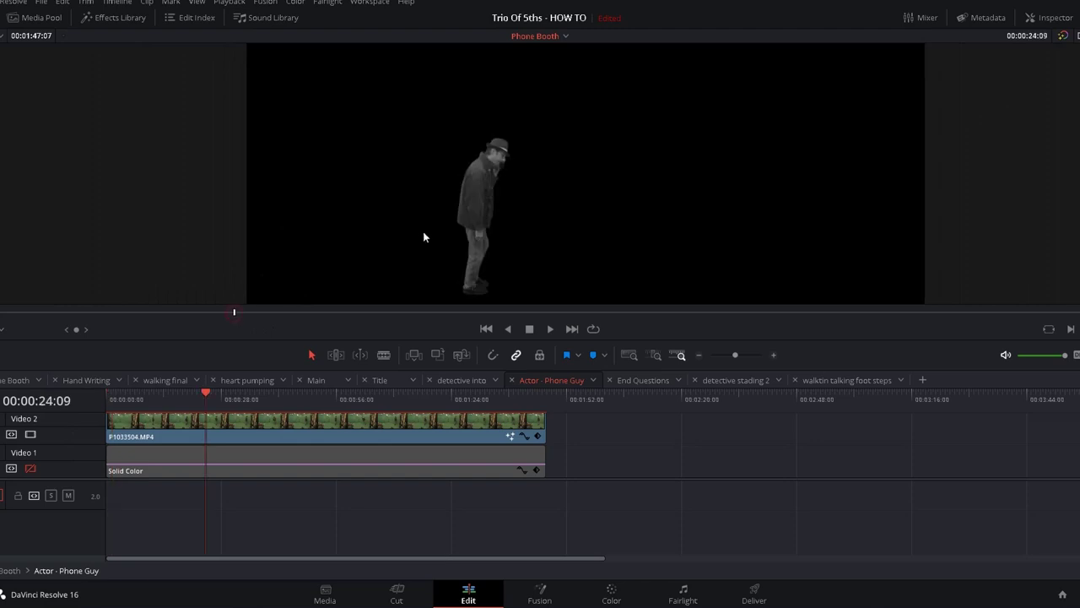
click(31, 470)
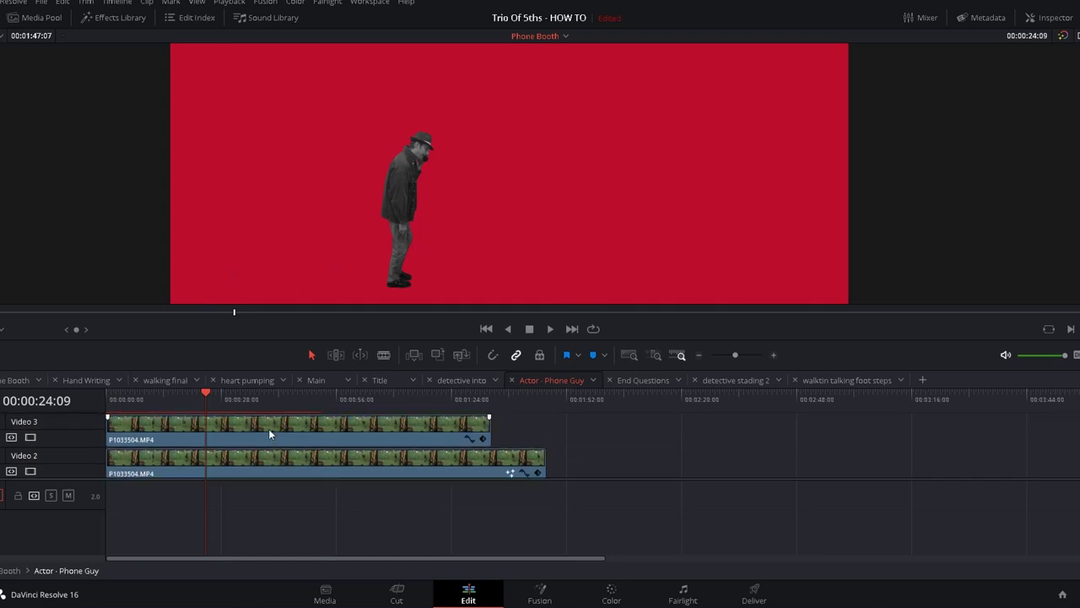
scroll(268, 429, down, 1)
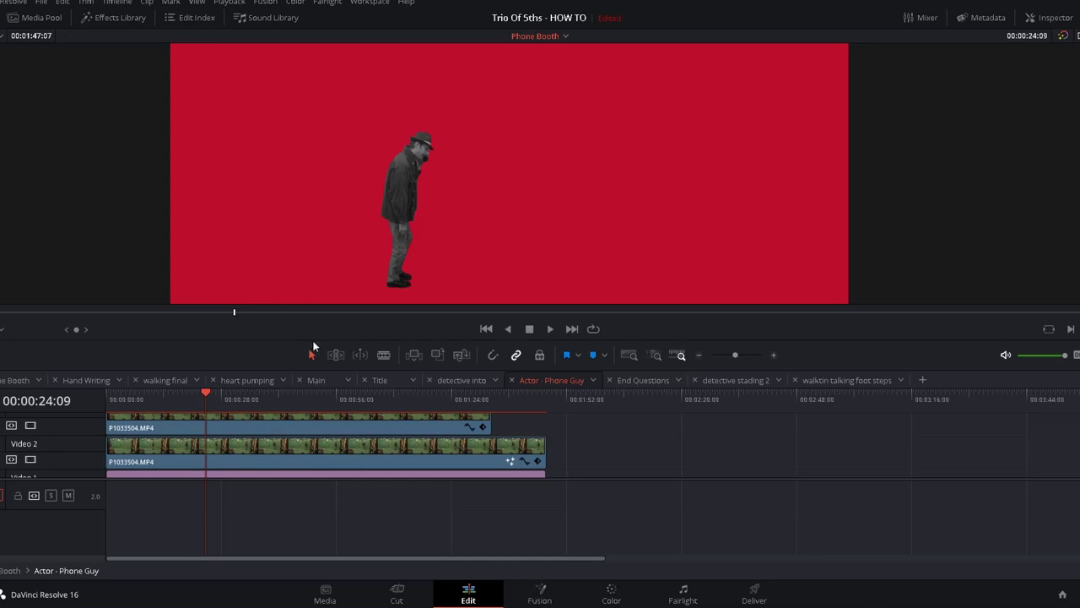
scroll(458, 157, up, 3)
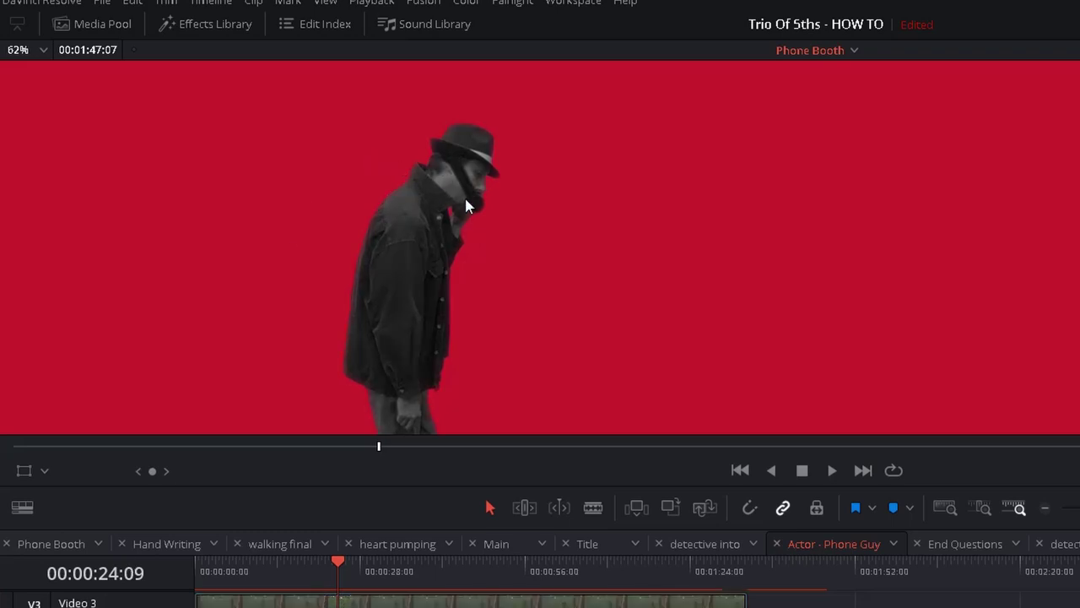
key(j)
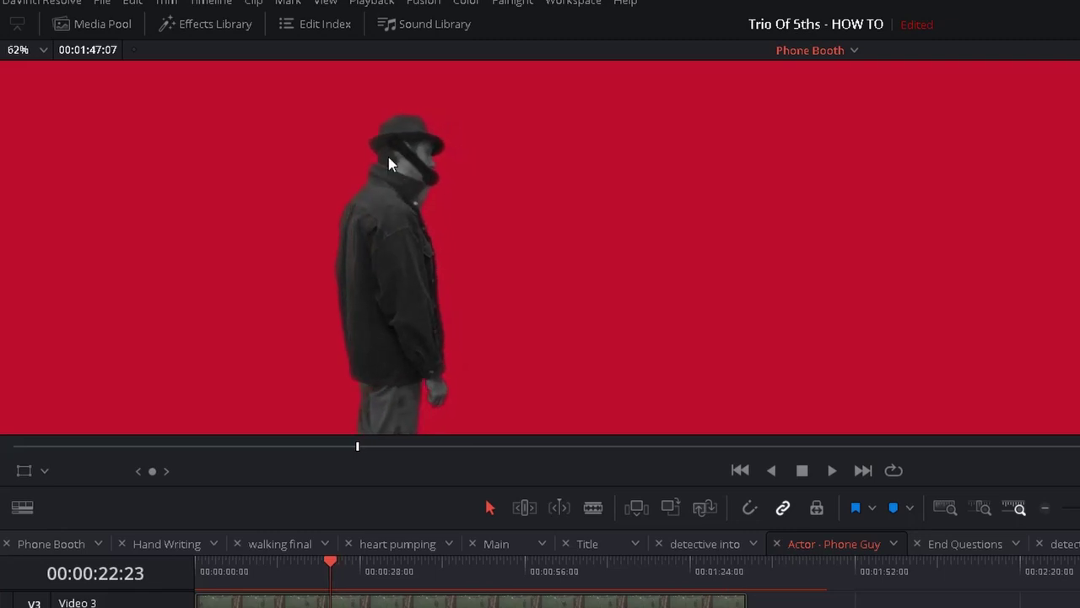
key(k)
key(l)
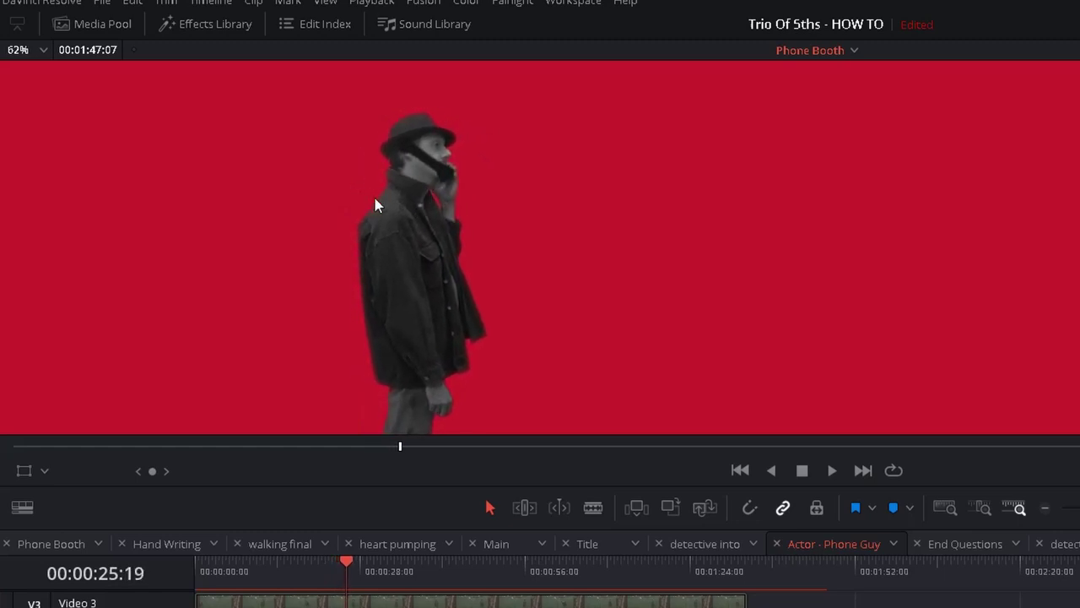
Enable the Video 3 track and select its shorter actor clip.
click(310, 602)
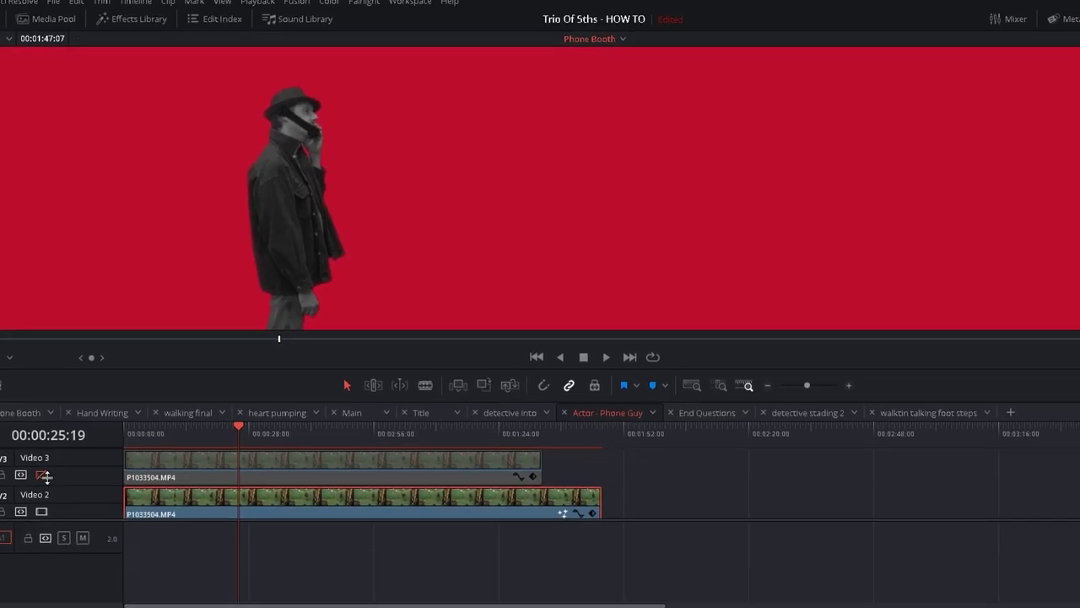
click(46, 492)
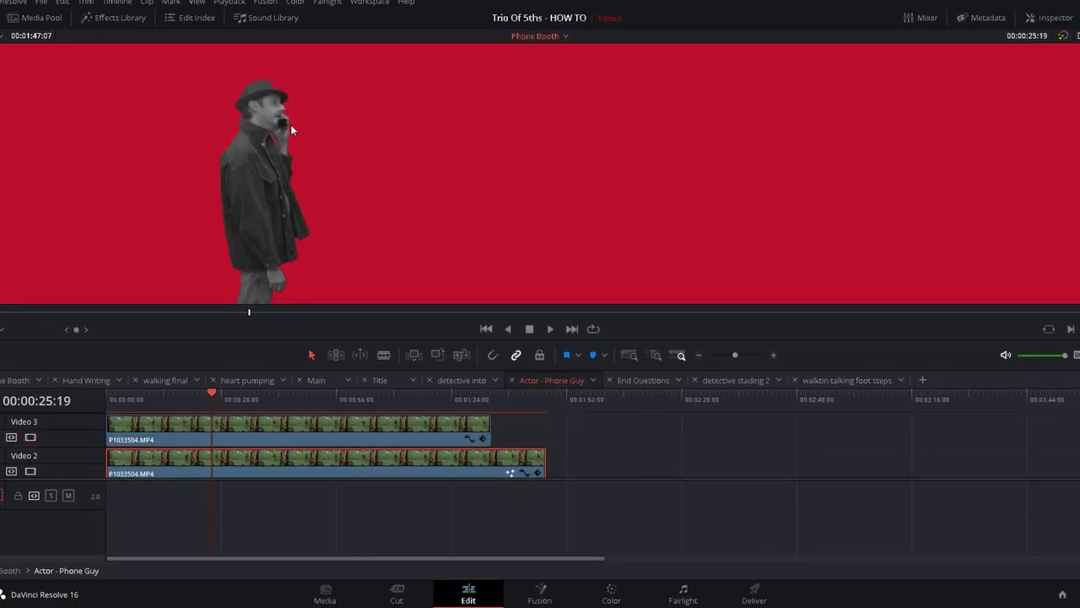
click(232, 430)
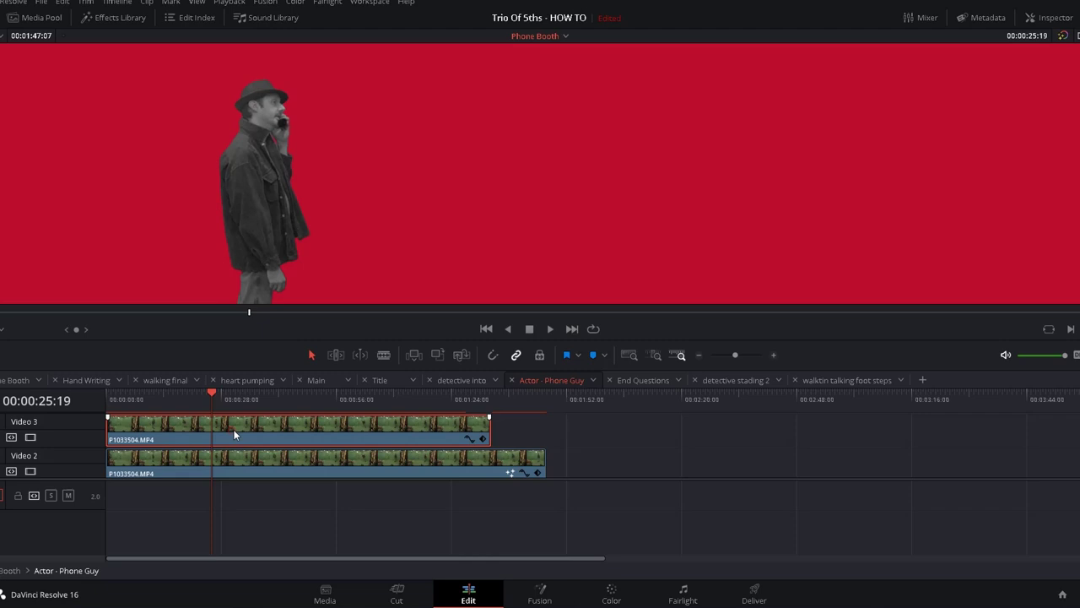
On the Color page, select the Cut node and pan the zoomed viewer onto the actor to inspect the masks.
click(608, 599)
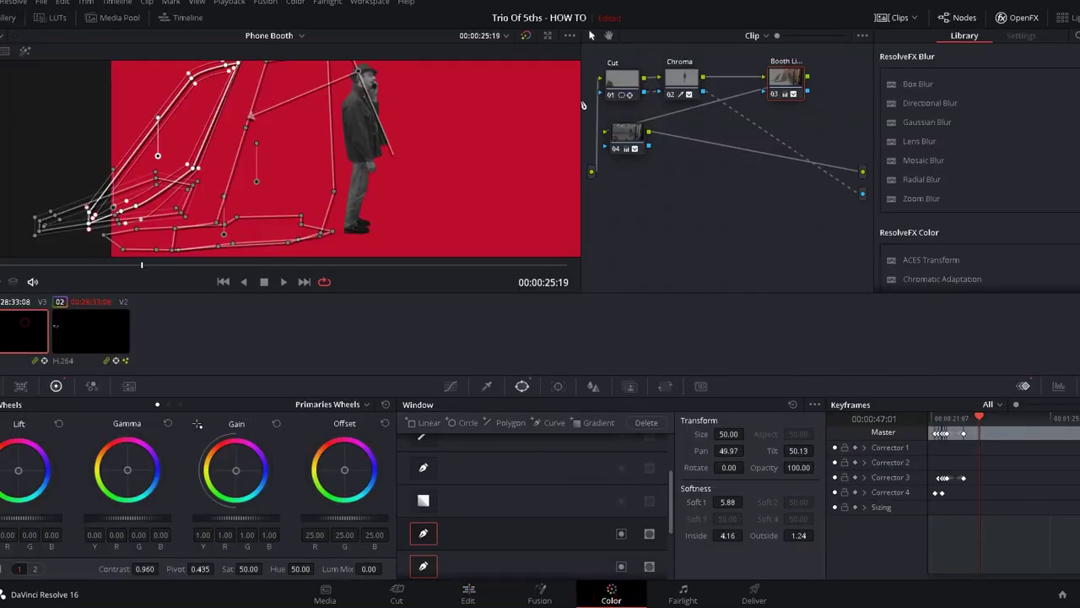
click(616, 86)
scroll(354, 92, up, 2)
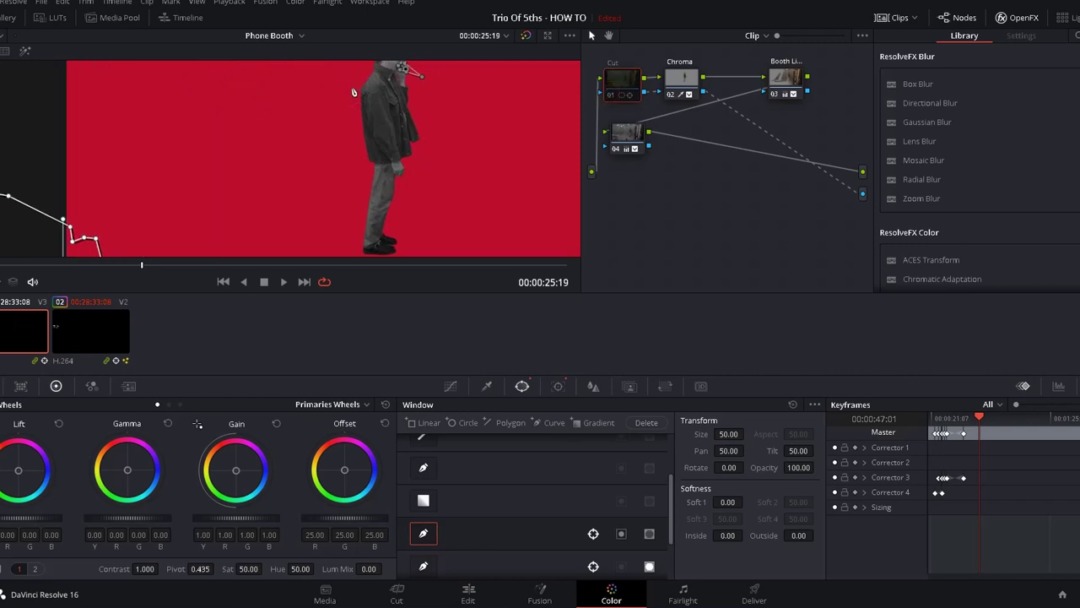
scroll(396, 105, down, 2)
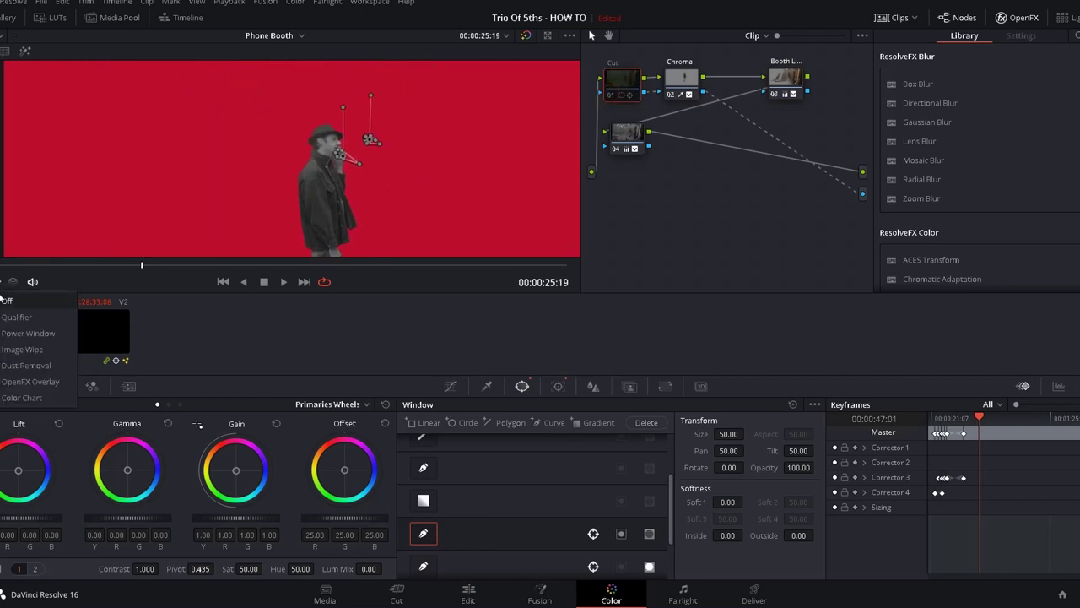
scroll(338, 177, up, 1)
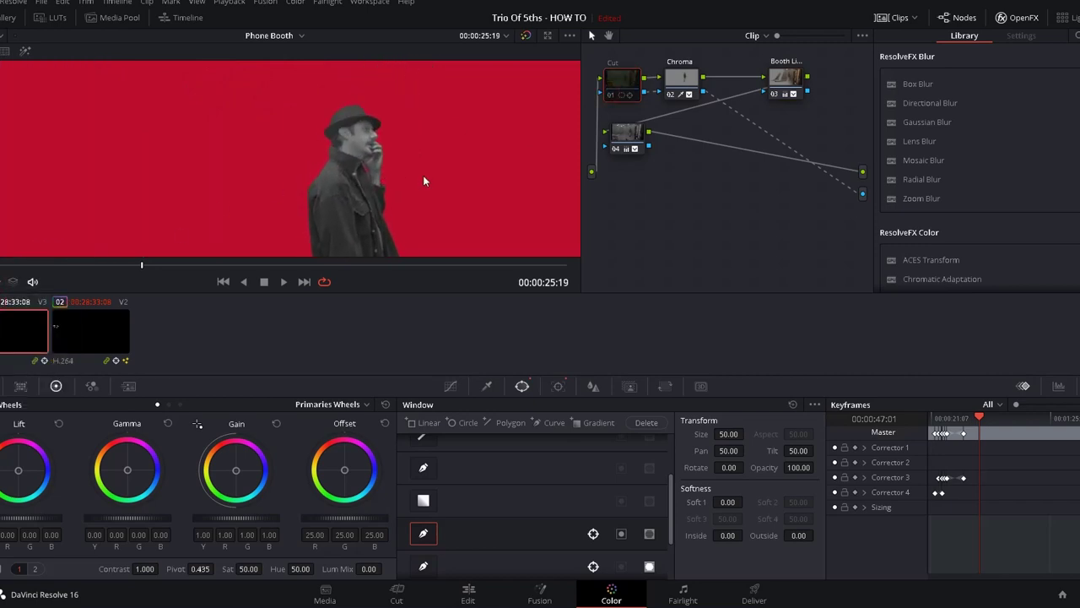
drag(423, 175, 329, 170)
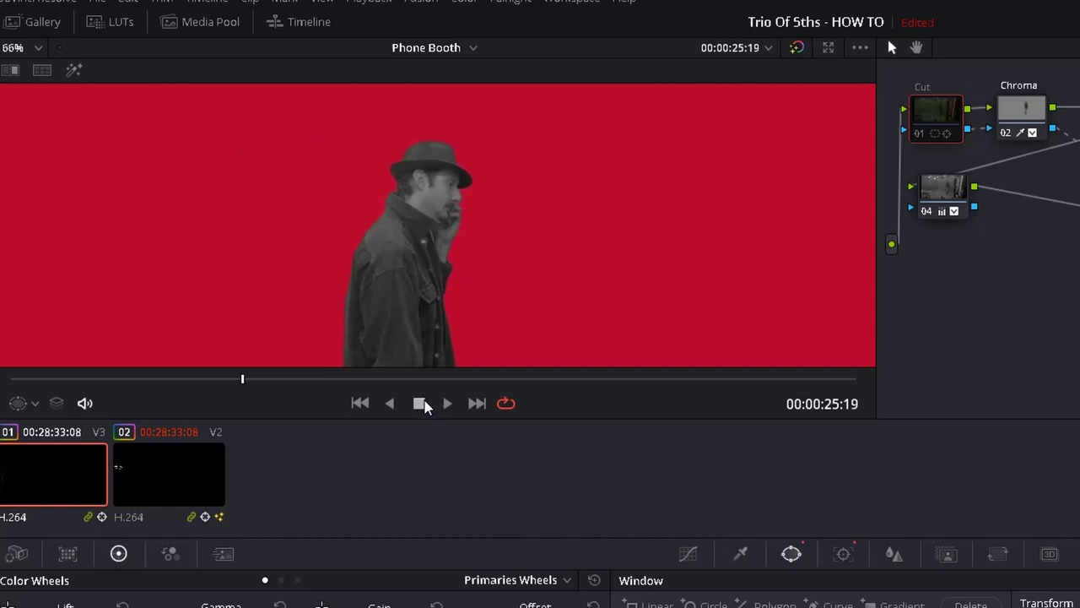
click(419, 404)
click(920, 131)
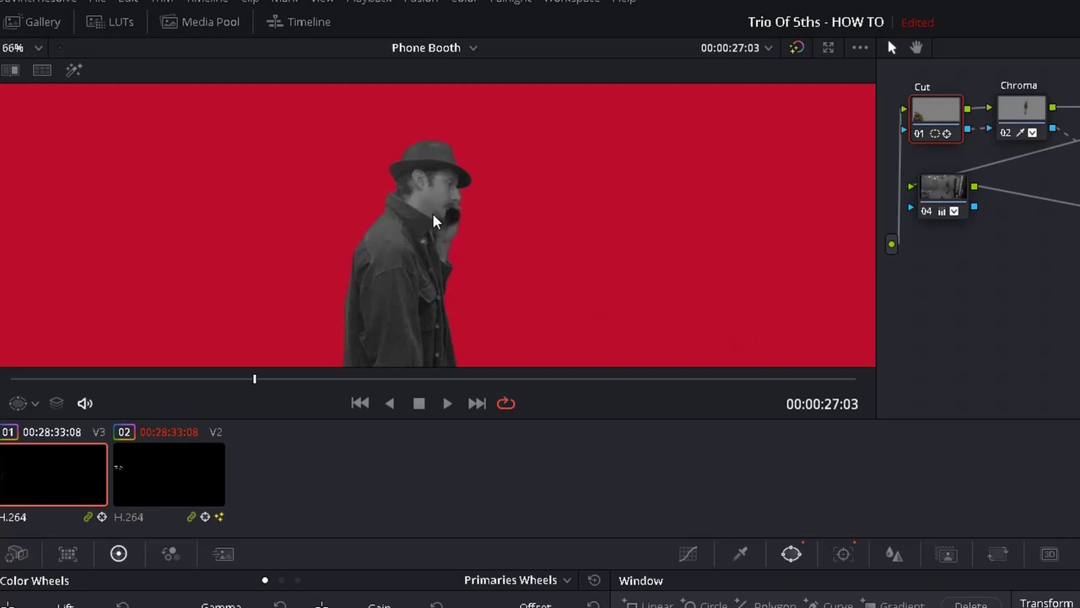
At the frame where the actor ducks, compare the key with the Cut node off, ungraded, and against red highlight.
click(326, 378)
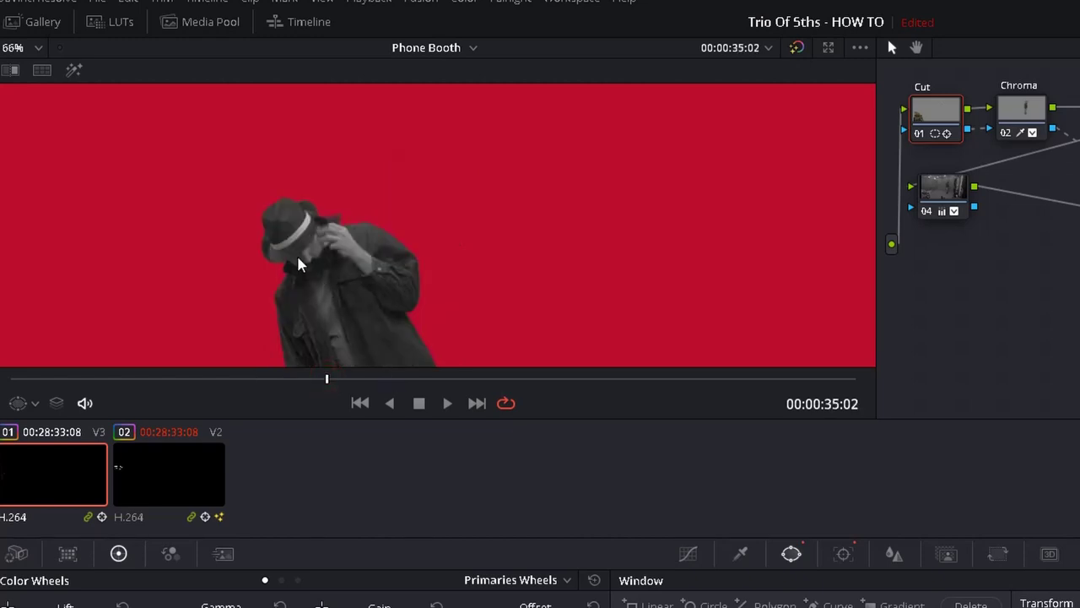
scroll(288, 286, up, 4)
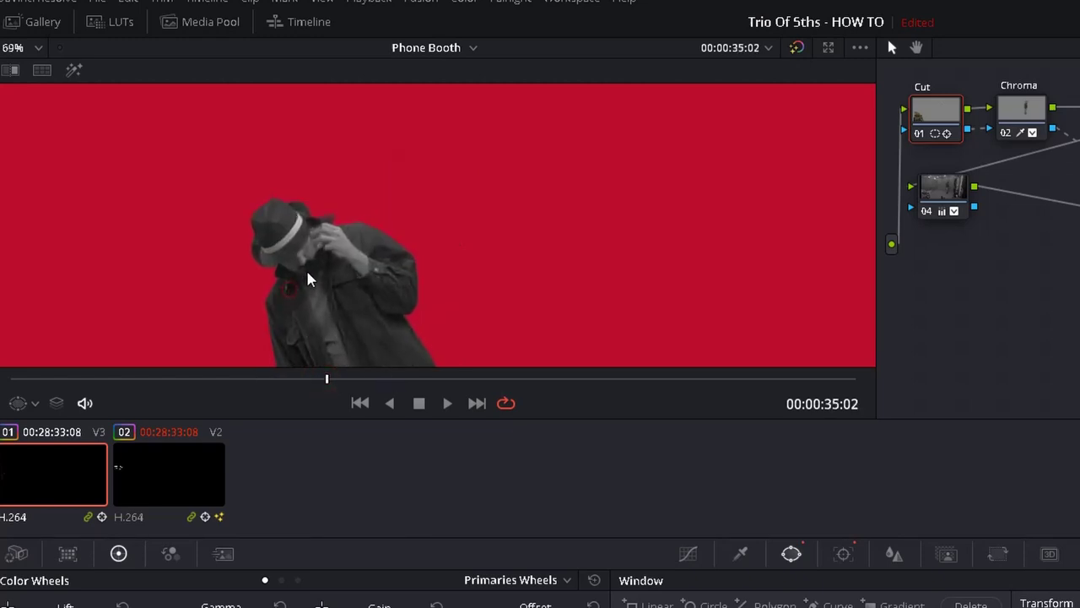
scroll(308, 272, up, 5)
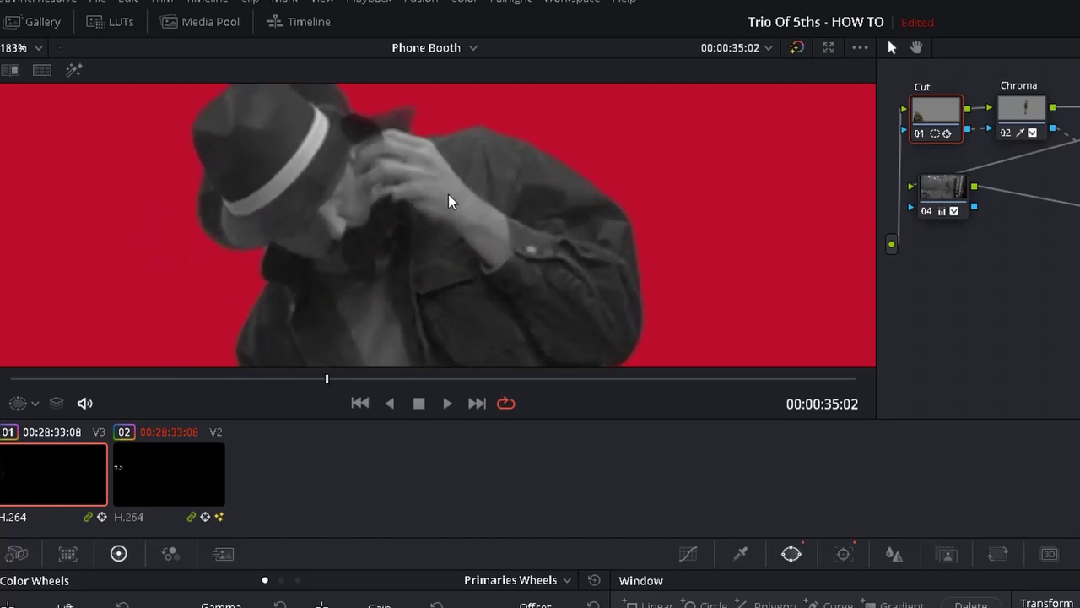
click(418, 403)
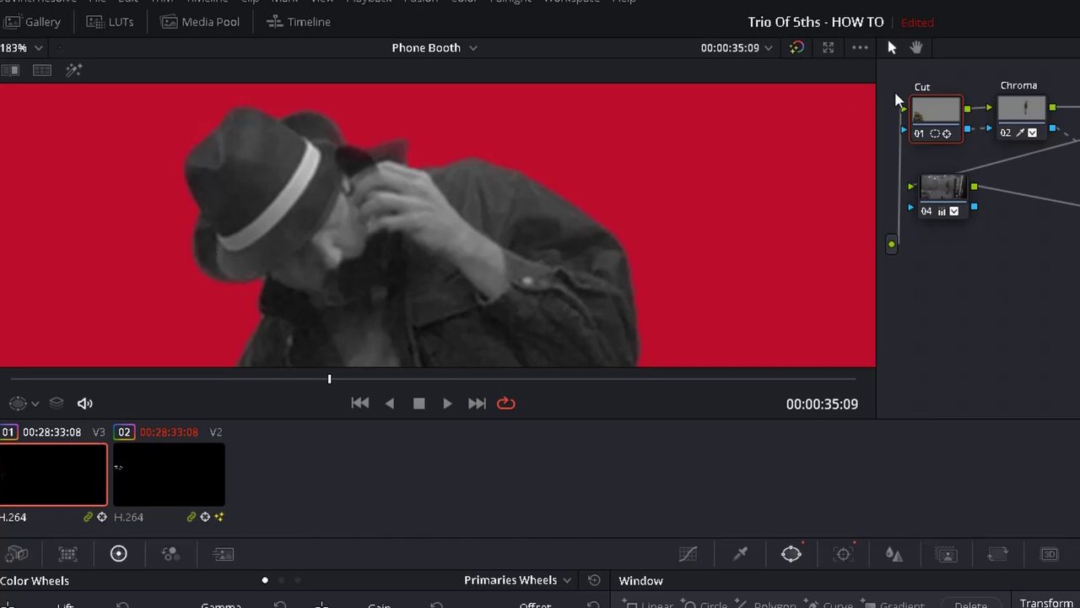
click(918, 135)
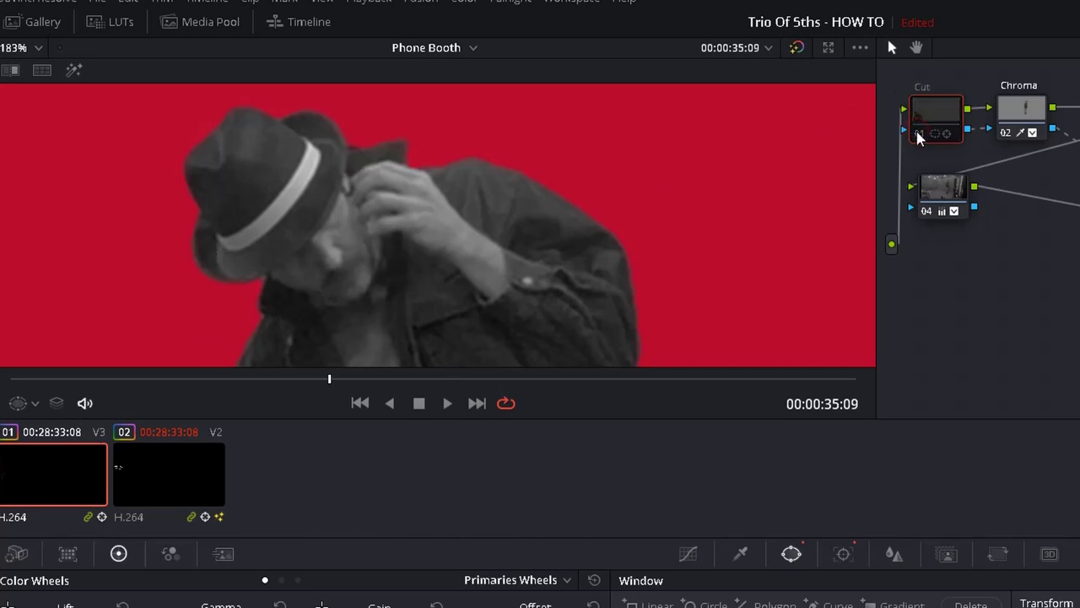
click(919, 135)
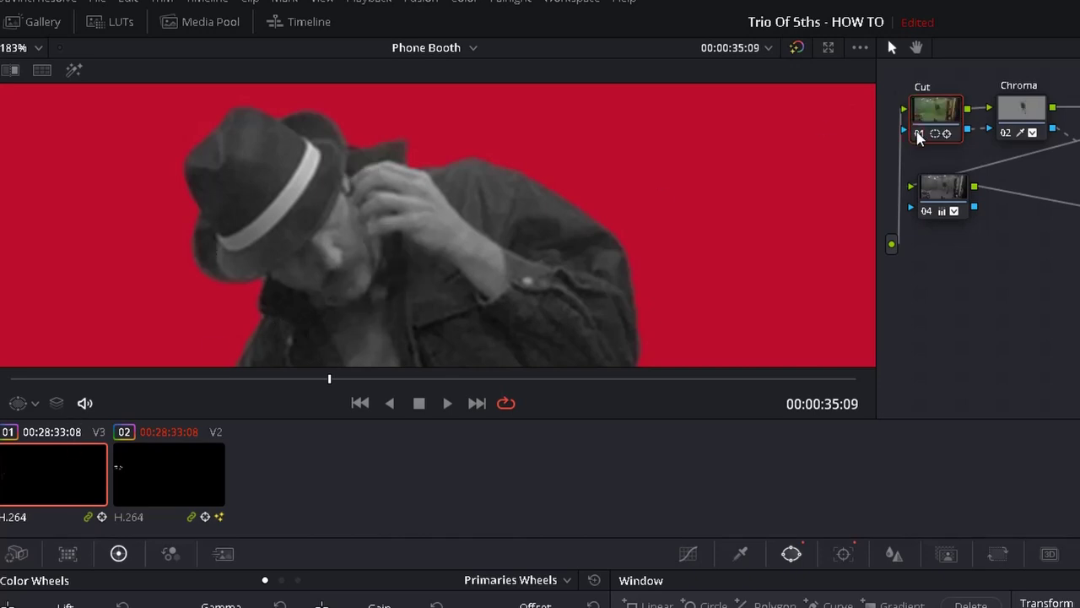
click(798, 48)
click(798, 49)
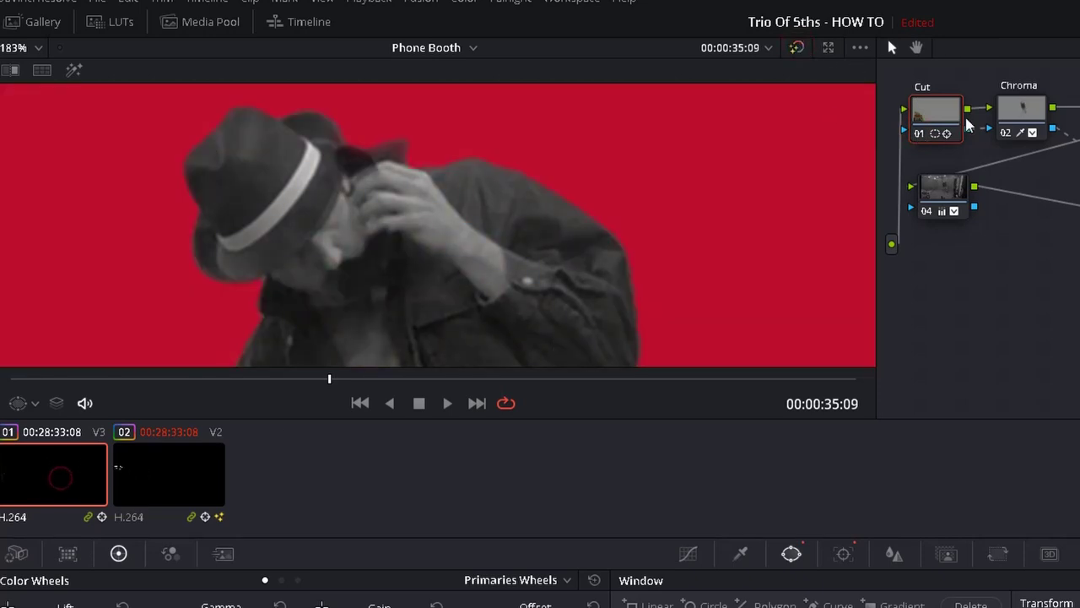
click(919, 137)
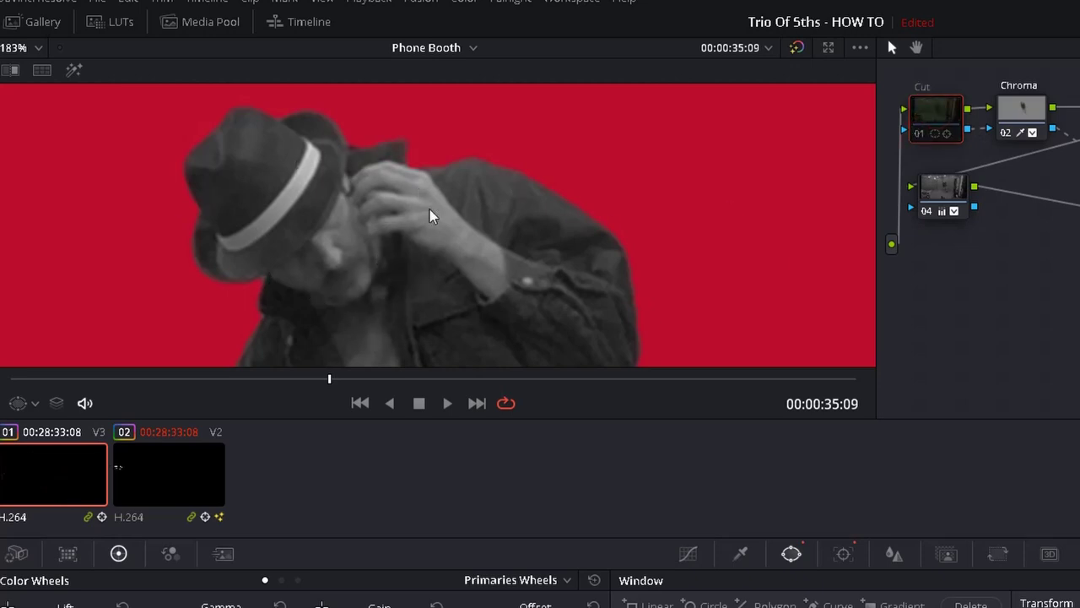
click(915, 130)
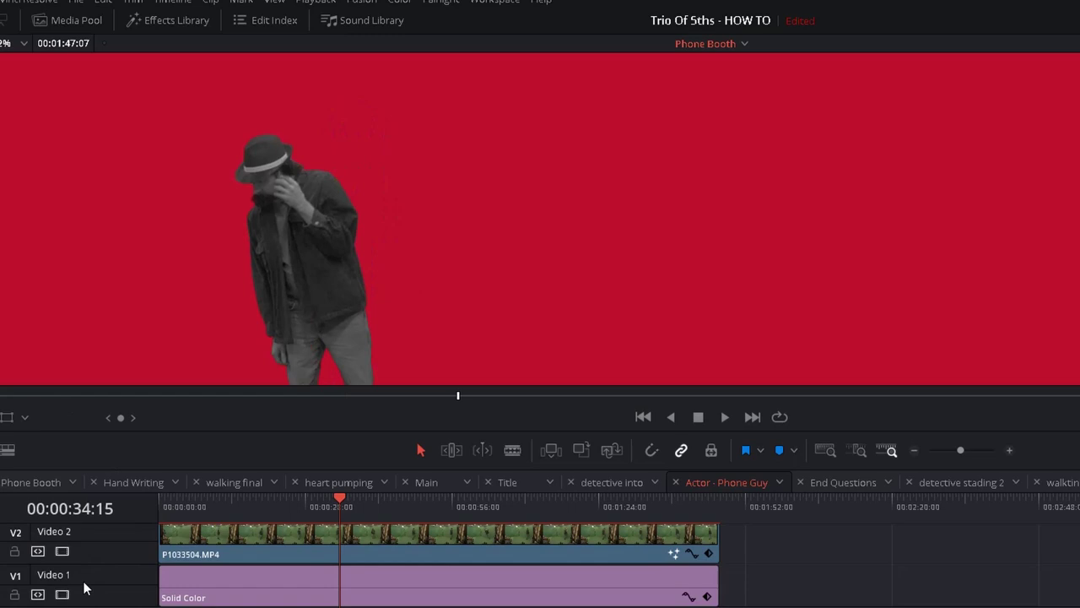
Disable the V1 Solid Color track beneath the actor.
click(58, 579)
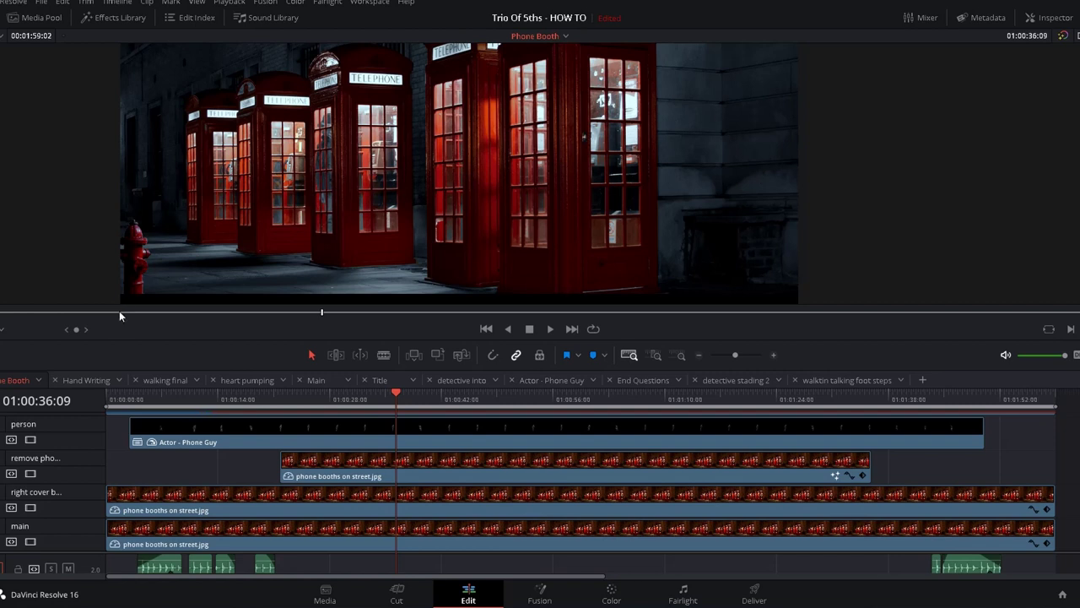
Play the composite from the start forward and in reverse, then open the Actor - Phone Guy timeline.
click(148, 400)
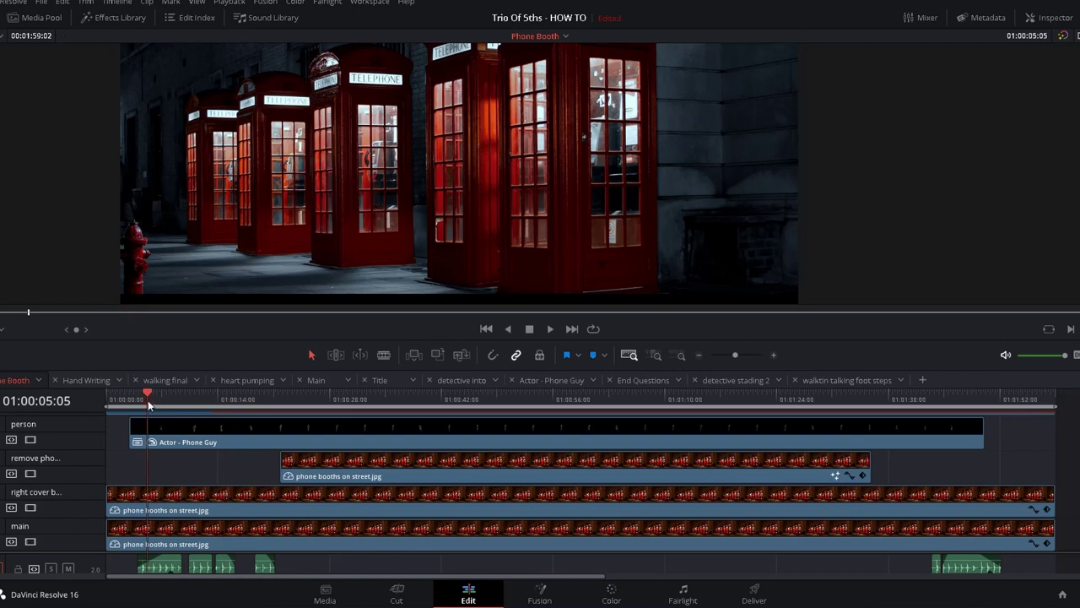
key(space)
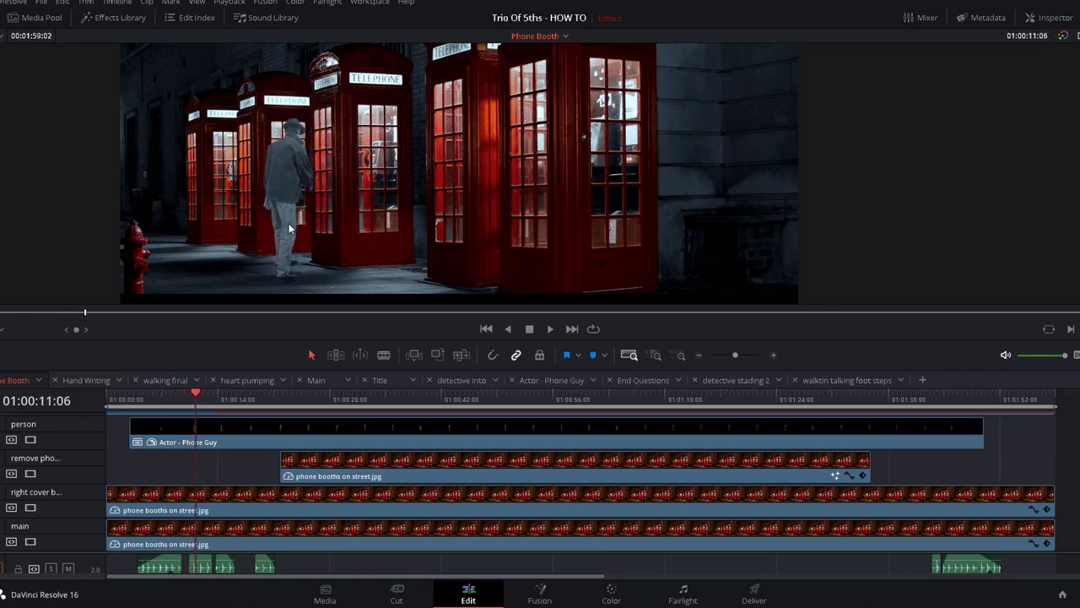
key(j)
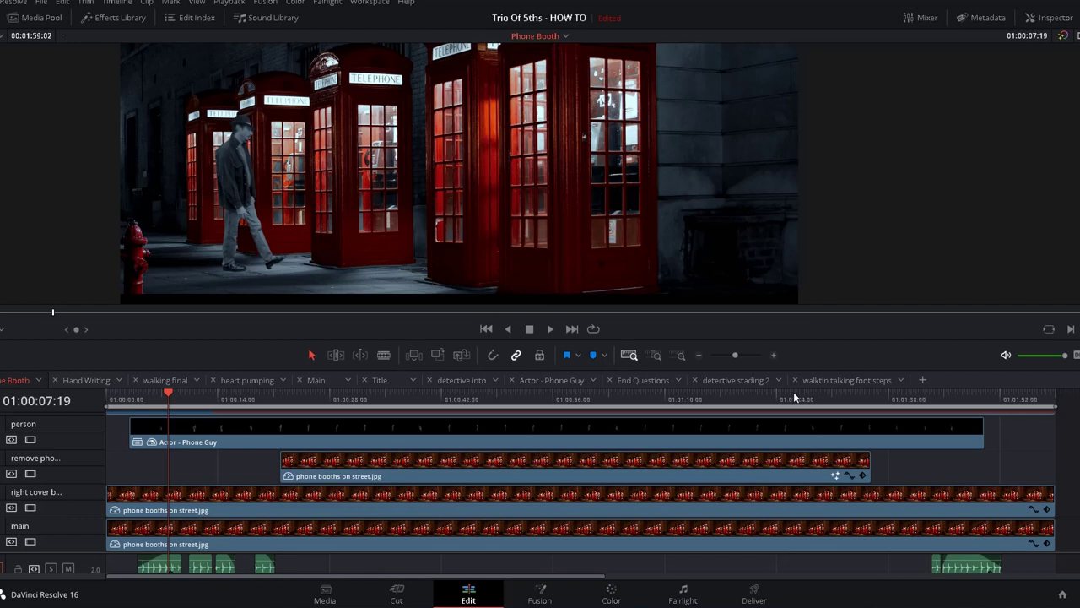
click(541, 380)
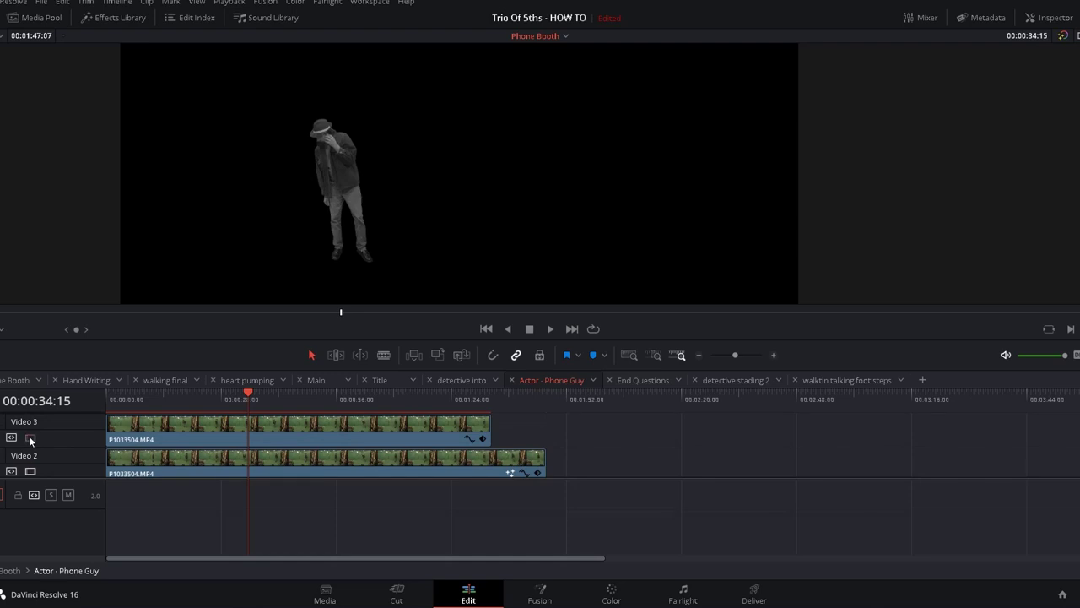
Play and scrub the actor clip on the Color page to review the animated light mask.
click(611, 591)
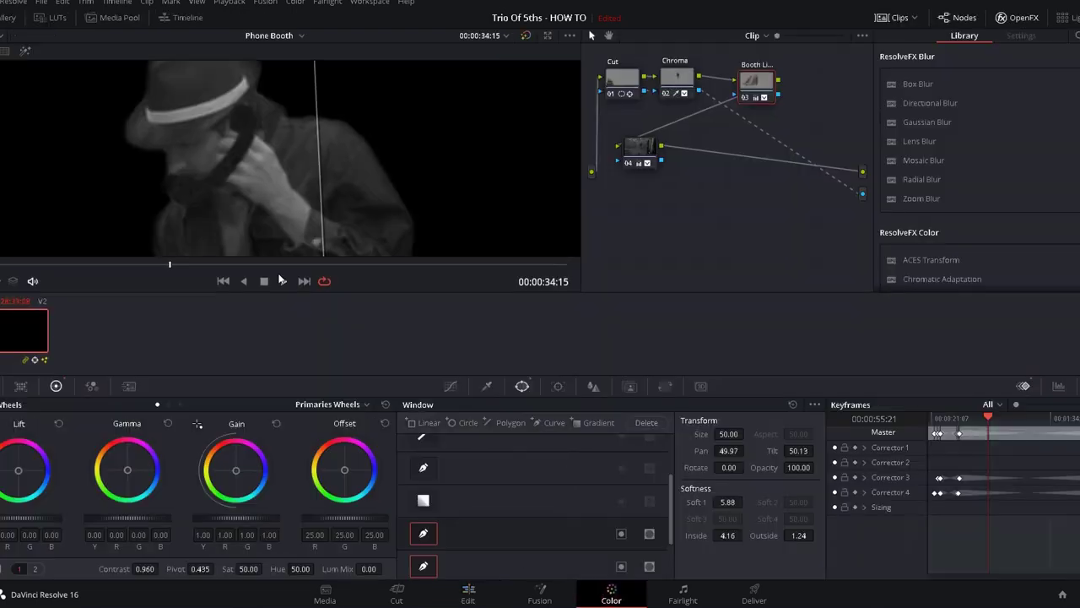
click(282, 280)
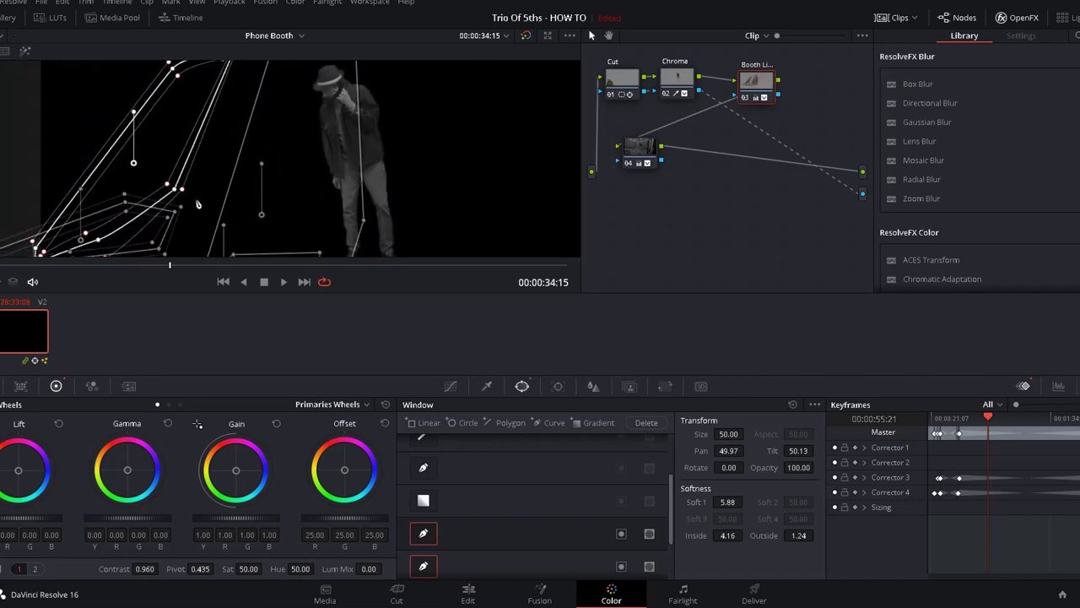
scroll(198, 204, down, 2)
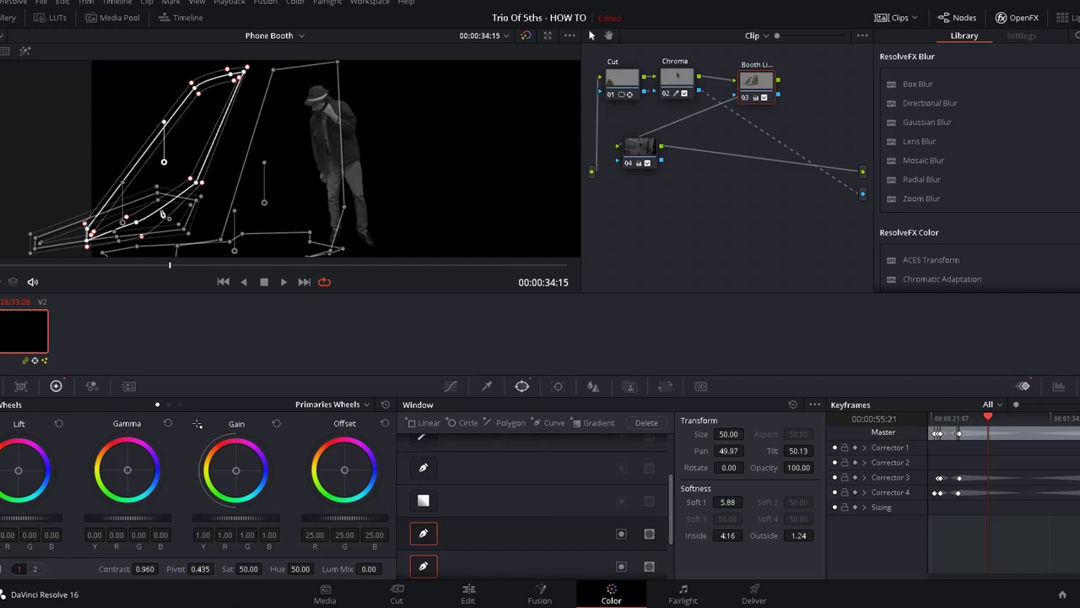
click(88, 264)
drag(88, 269, 1, 268)
key(Left)
key(Left)
key(Left)
key(Left)
key(Left)
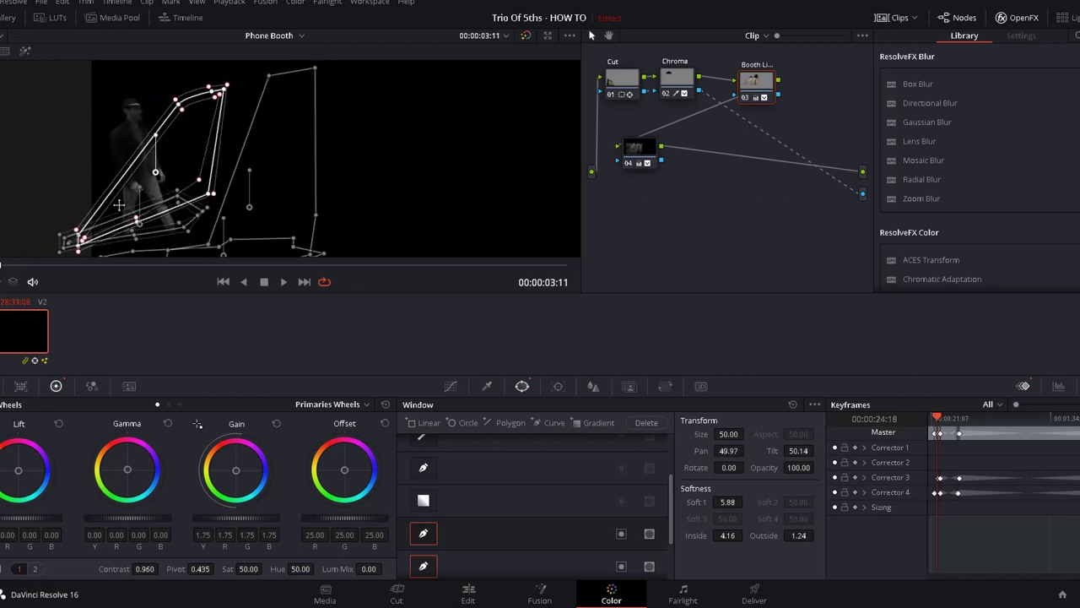
Hide the window mask outlines, replay the walk both ways, and disable node 03 for comparison.
click(13, 281)
click(34, 309)
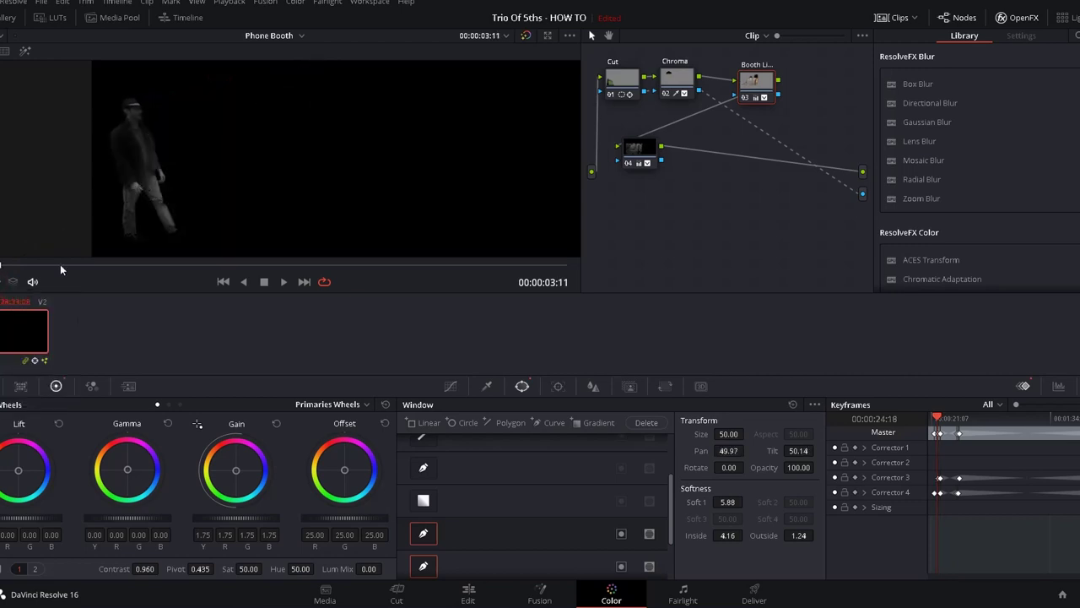
key(Right)
key(Right)
key(Right)
key(Right)
key(Right)
key(Right)
key(Right)
key(Right)
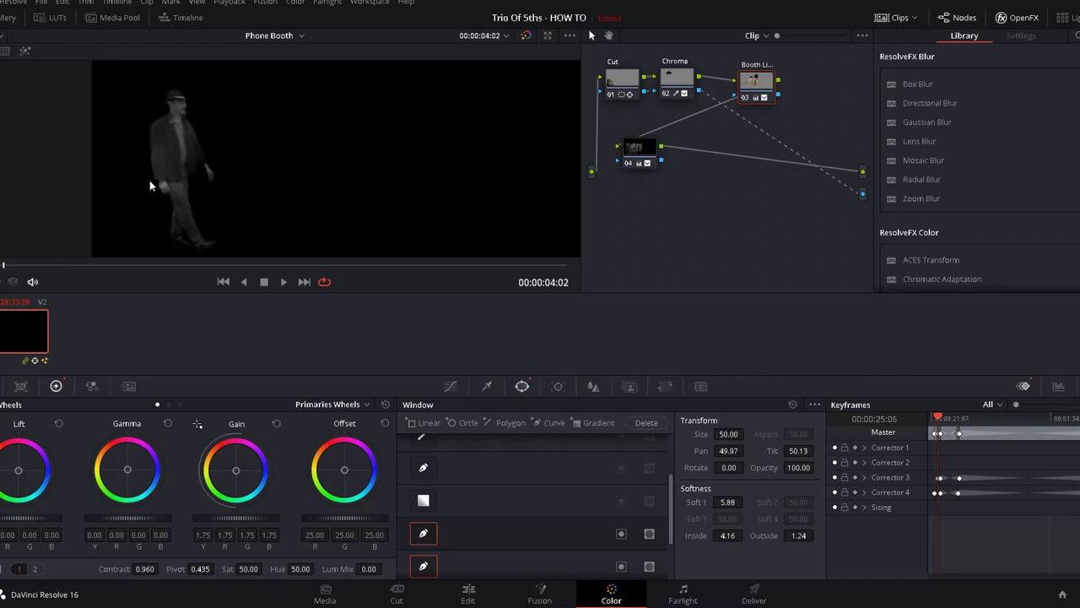
key(Left)
key(Left)
key(Left)
key(Left)
key(Left)
key(Left)
key(Left)
key(Left)
key(Left)
key(Left)
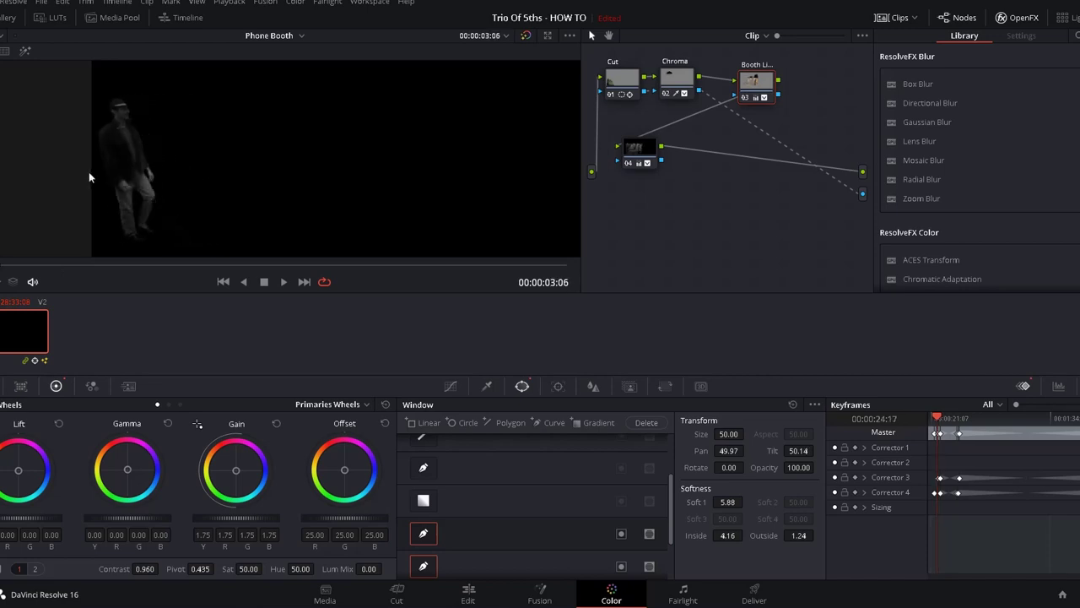
key(space)
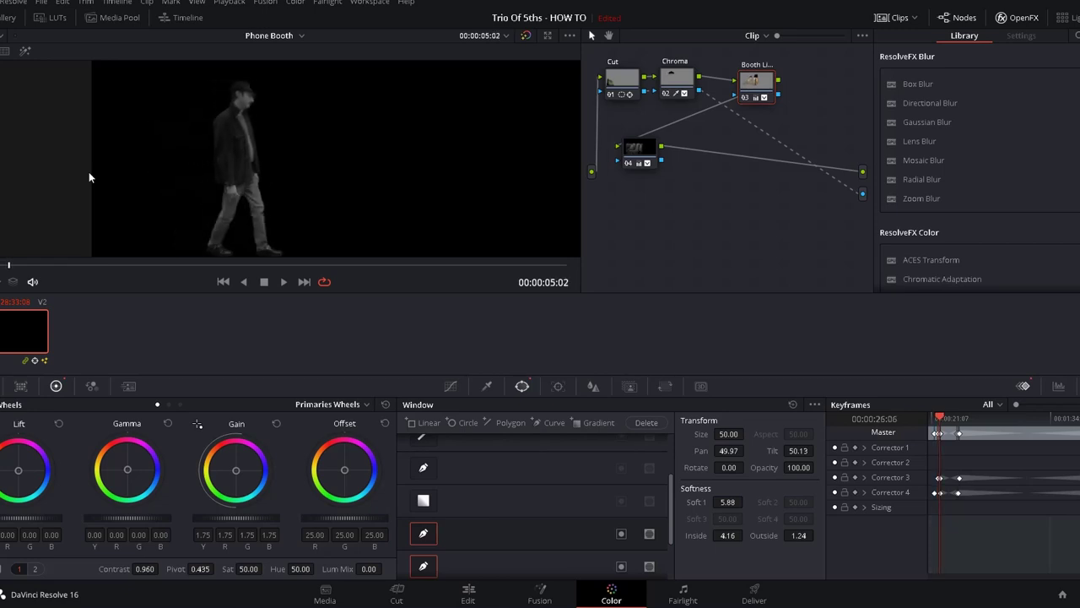
key(j)
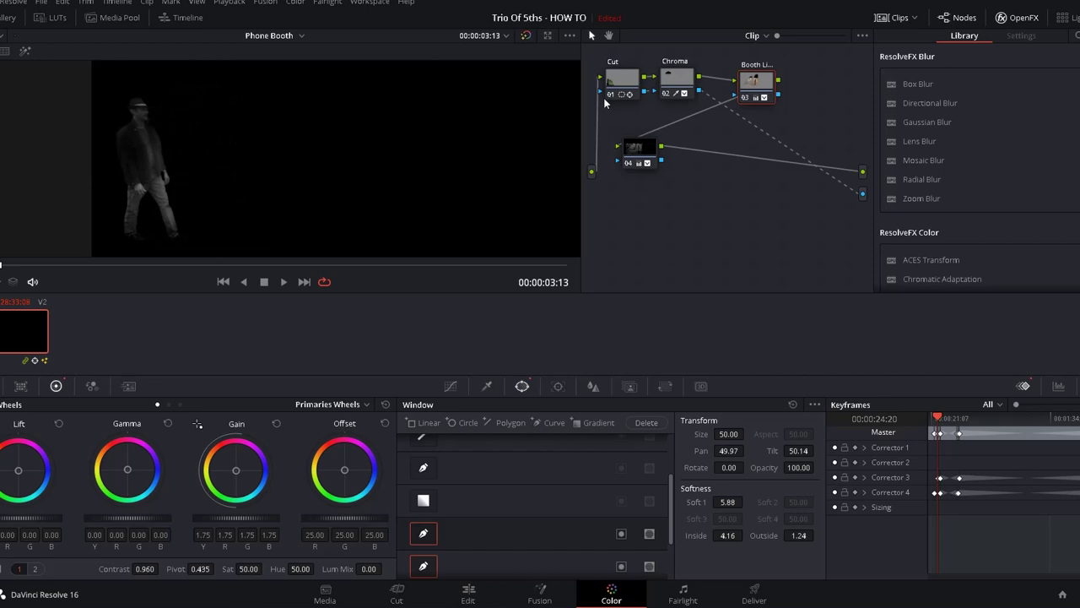
click(744, 98)
key(space)
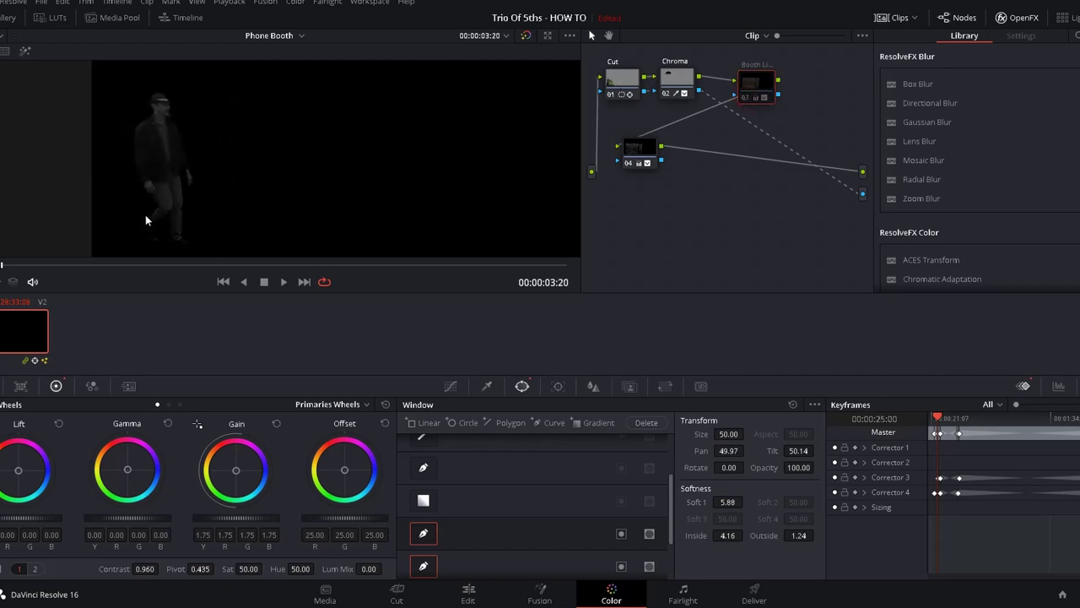
Open the Phone Booth timeline and view its first clip on the Color page.
click(469, 595)
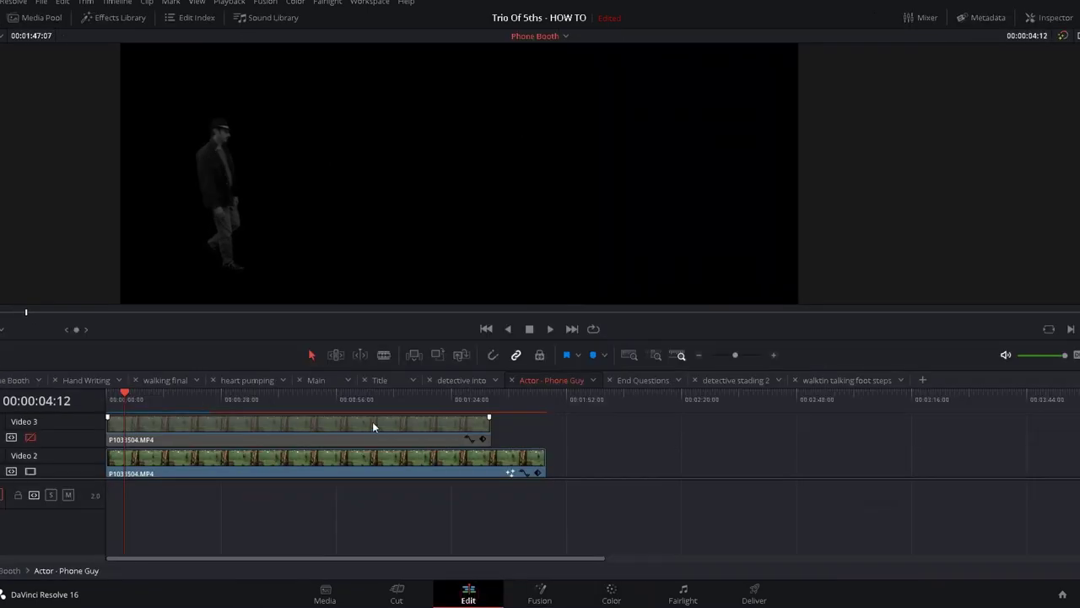
click(12, 381)
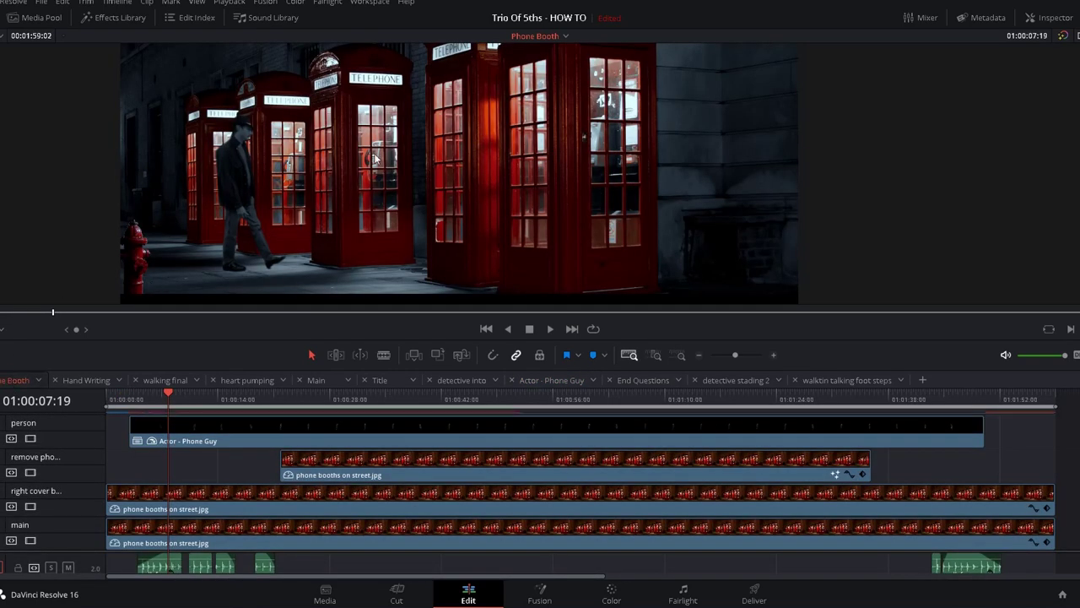
click(611, 593)
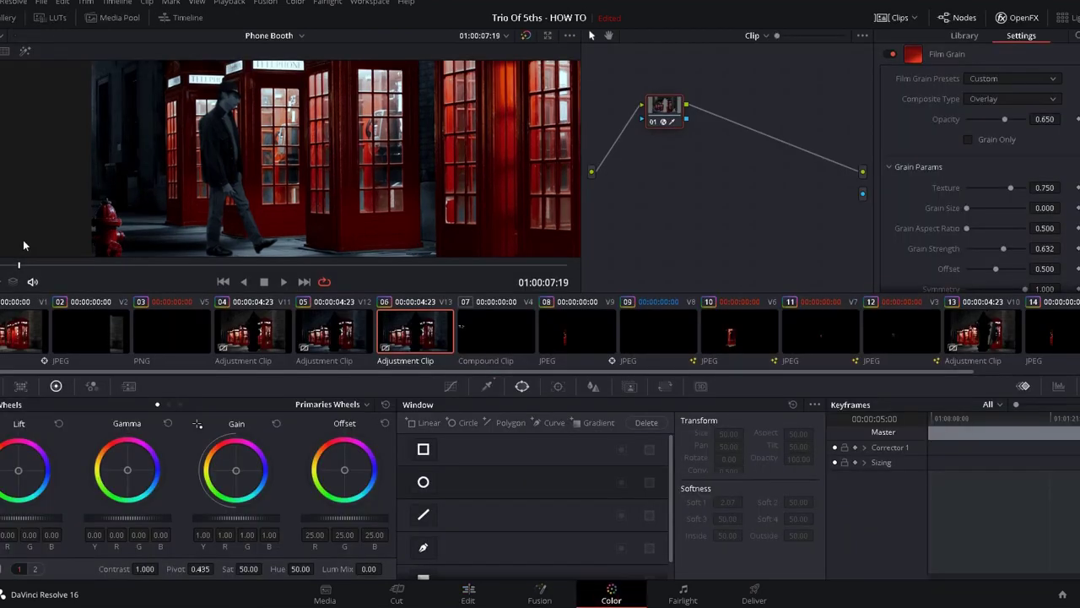
key(Home)
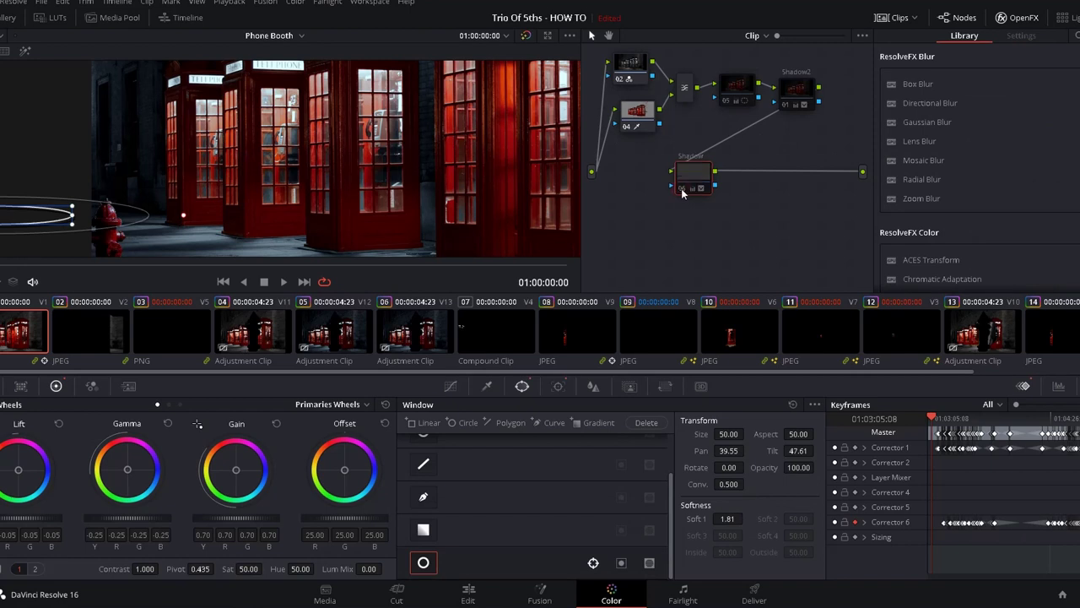
Hide the window outline, return the playhead to the start, and go back to the Edit page.
click(3, 284)
click(3, 303)
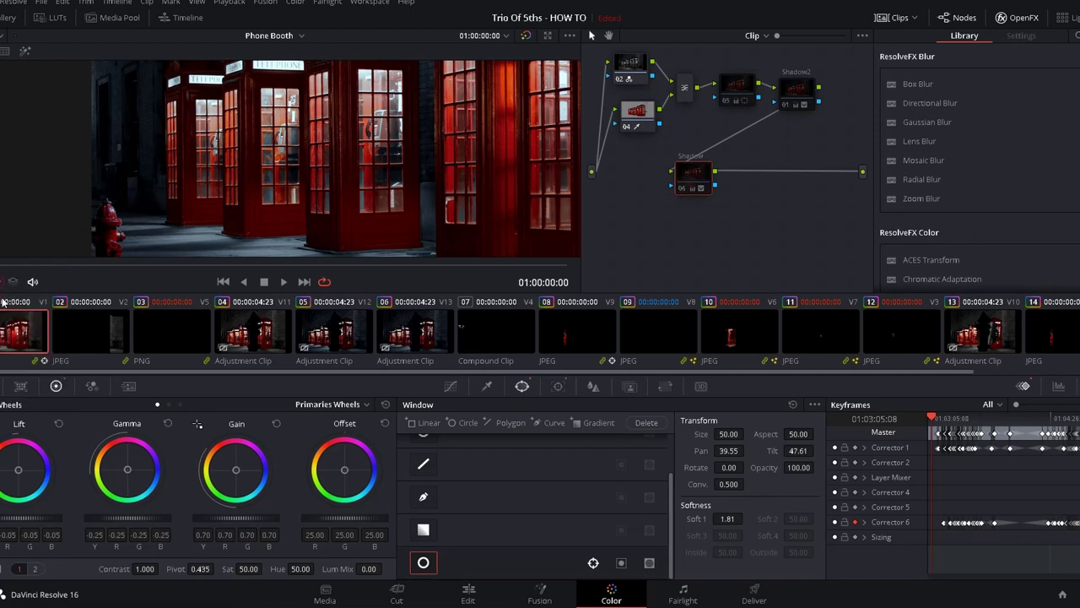
click(22, 264)
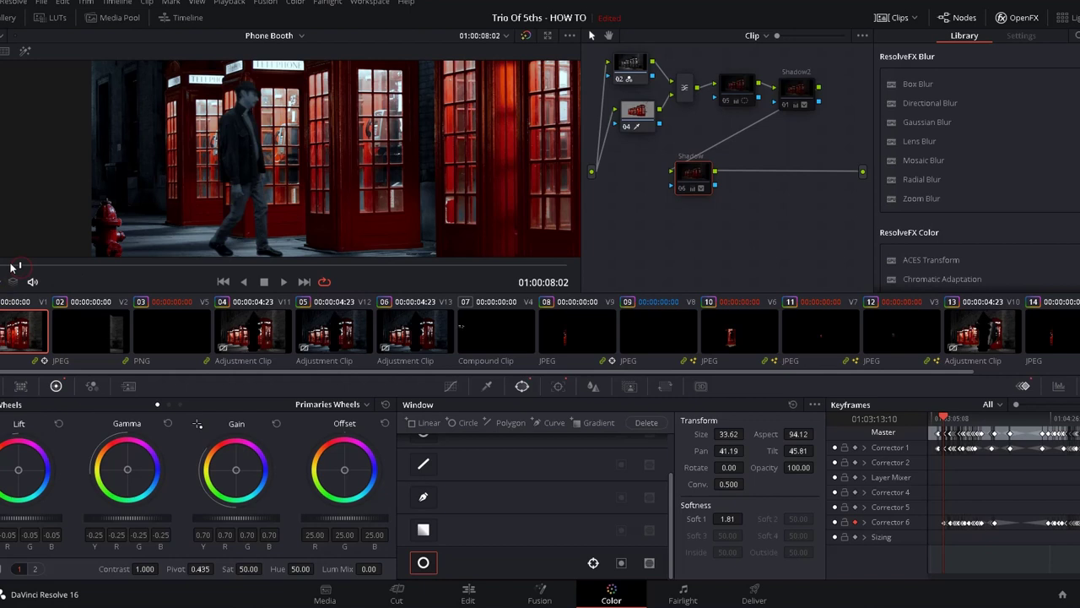
drag(11, 266, 0, 267)
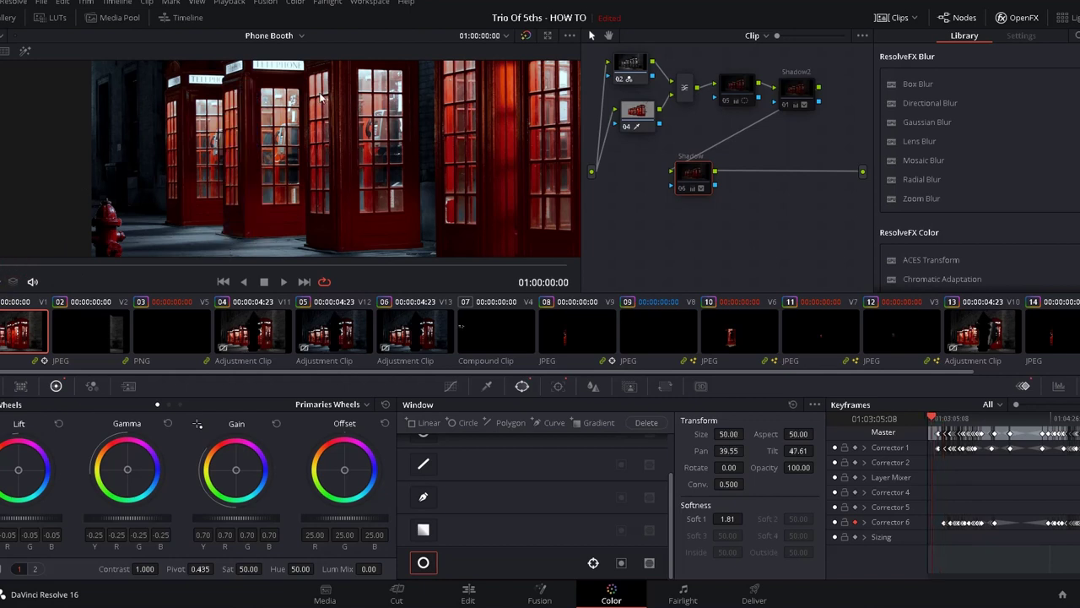
click(471, 595)
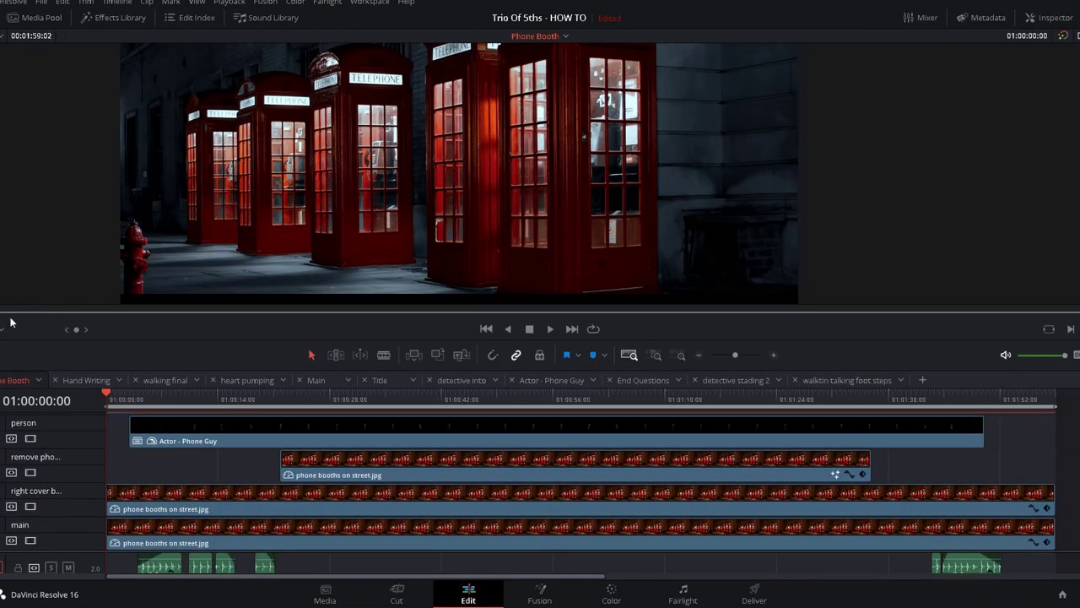
key(space)
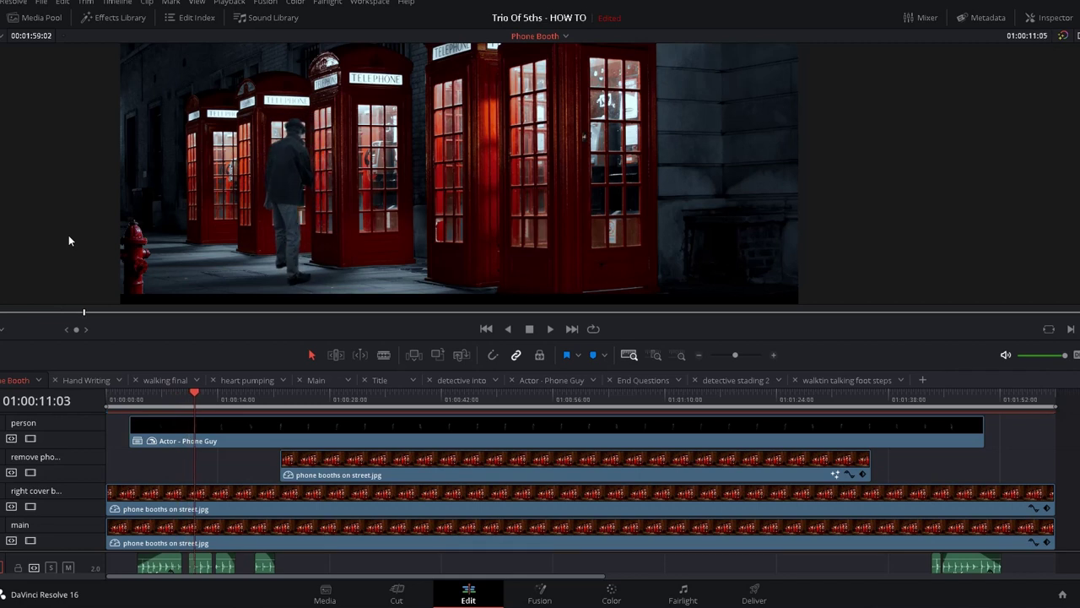
key(j)
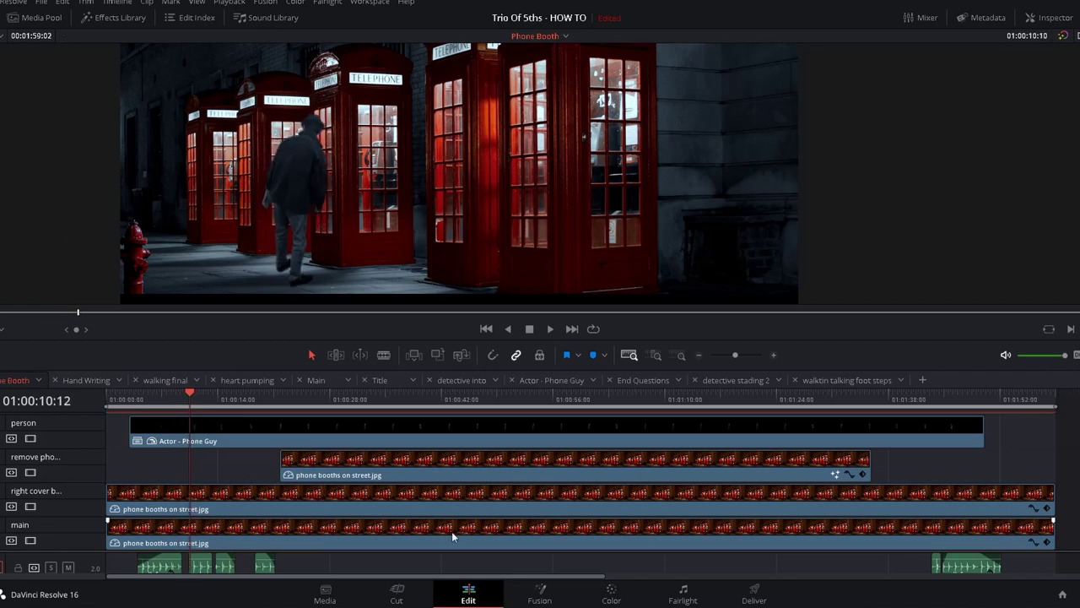
Check the first phone booth clip's Shadow node on the Color page, then return to editing.
click(618, 595)
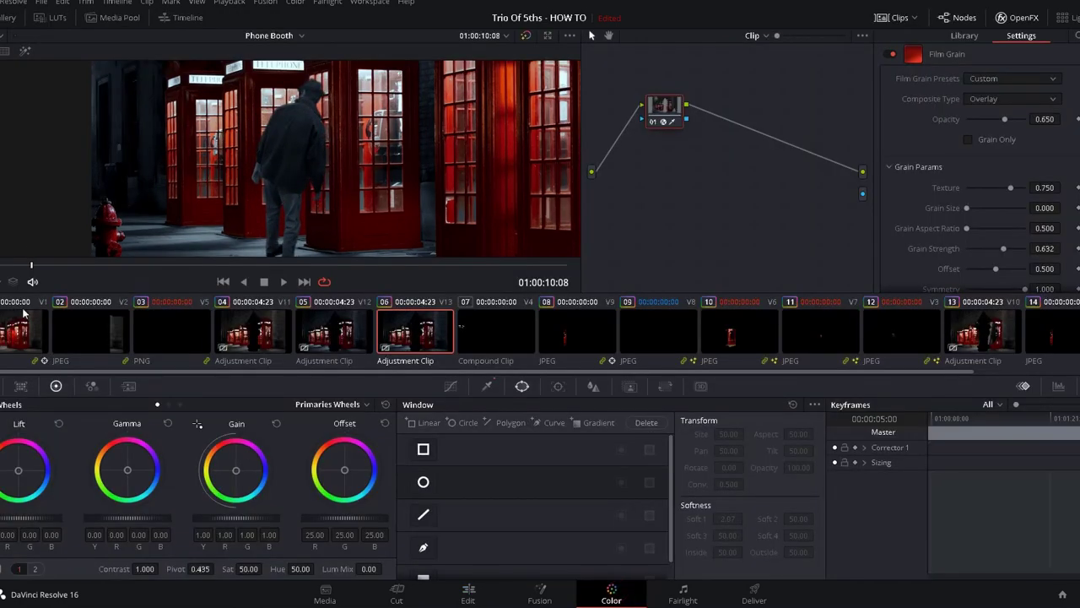
click(24, 328)
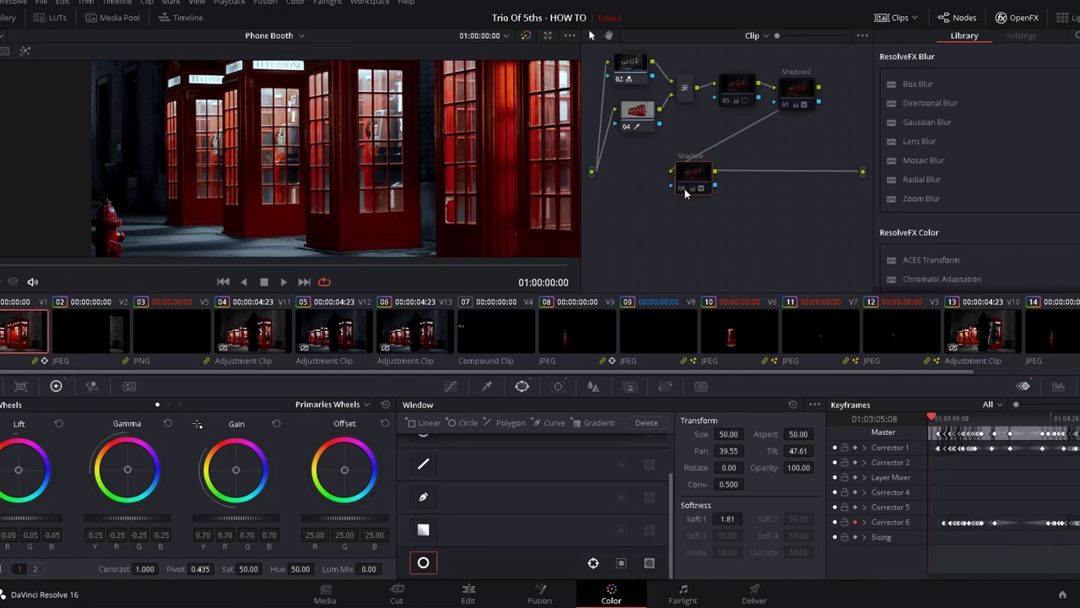
click(684, 189)
click(467, 599)
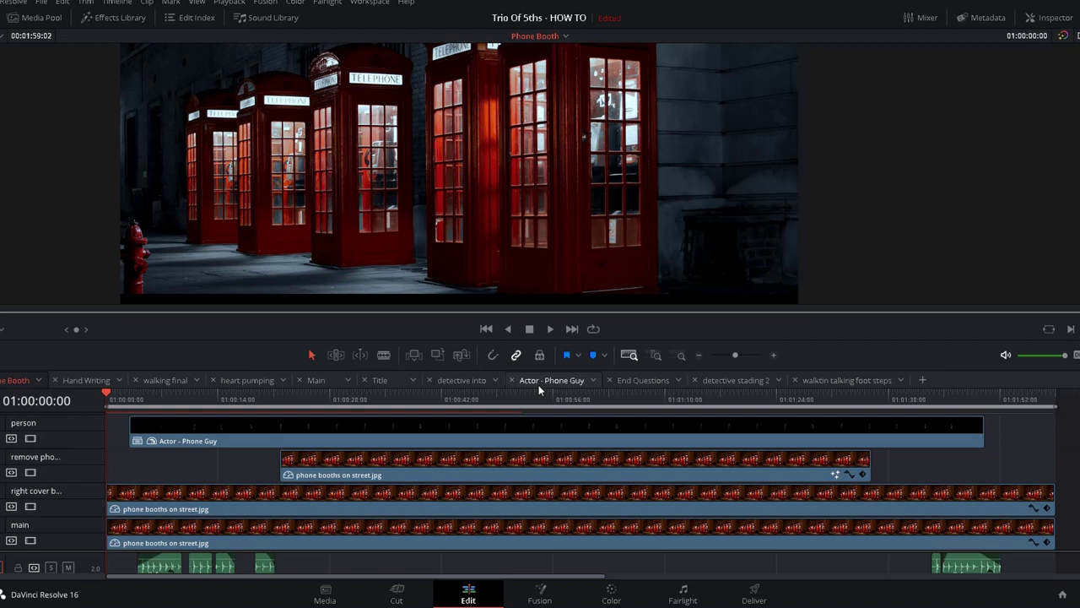
In the Actor - Phone Guy timeline, re-enable Video 3 and play the keyed actor clip P1031504.MP4.
click(539, 383)
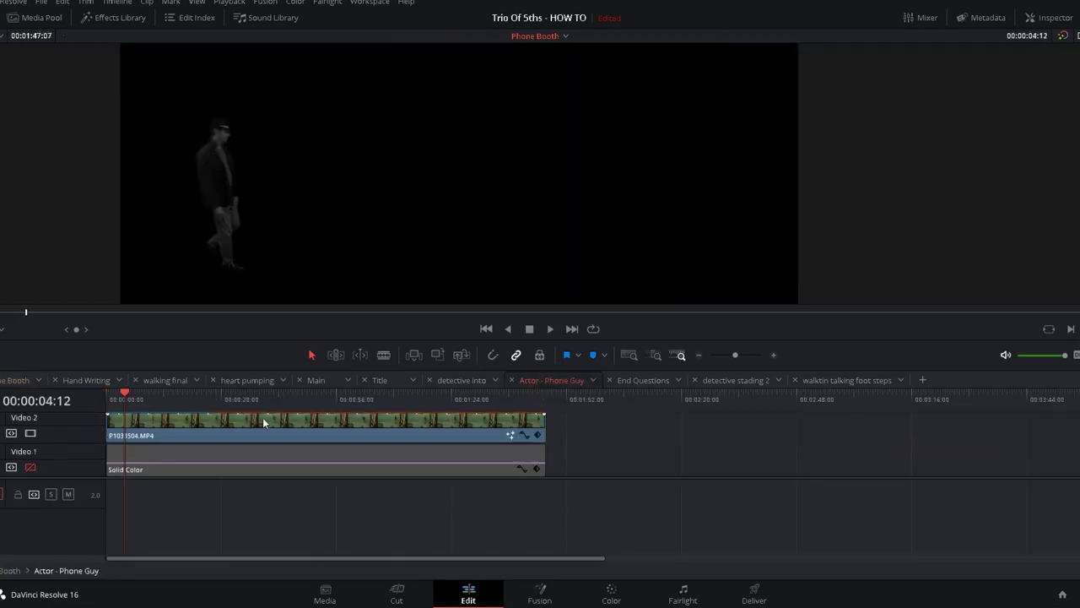
click(264, 419)
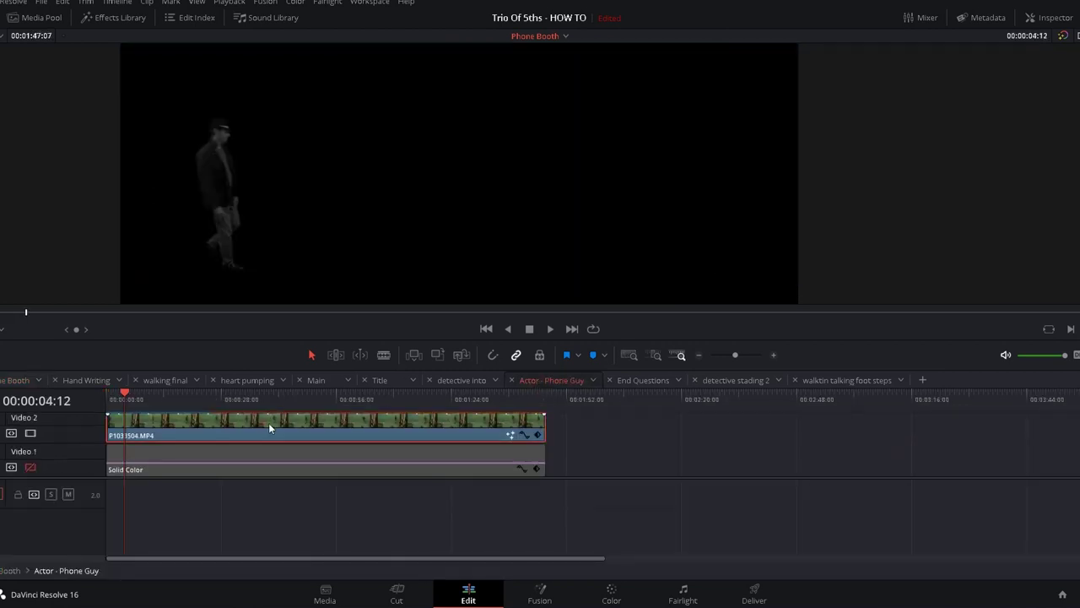
click(615, 589)
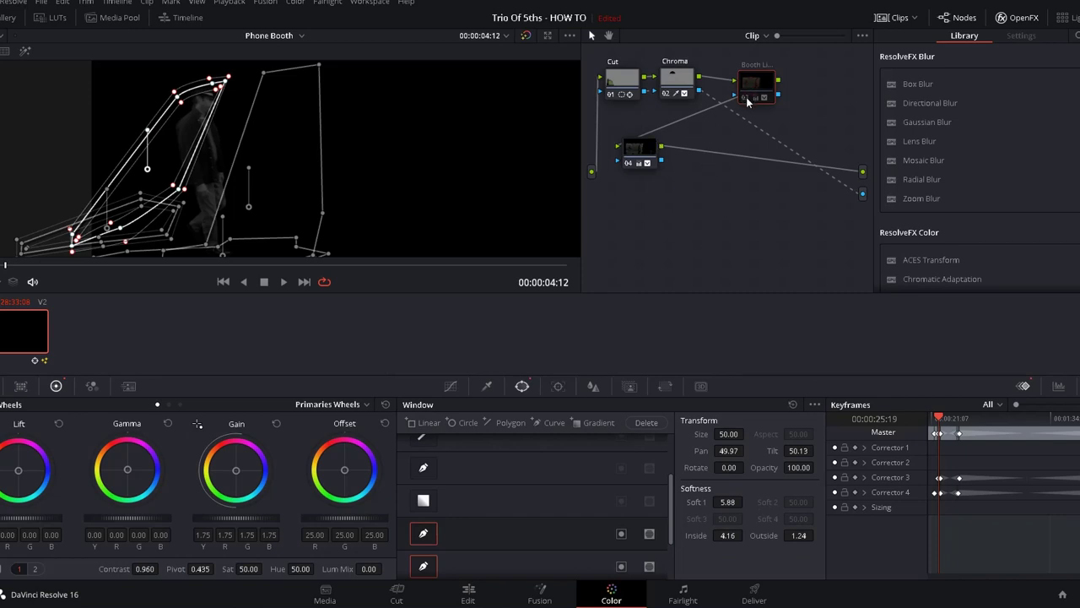
click(469, 595)
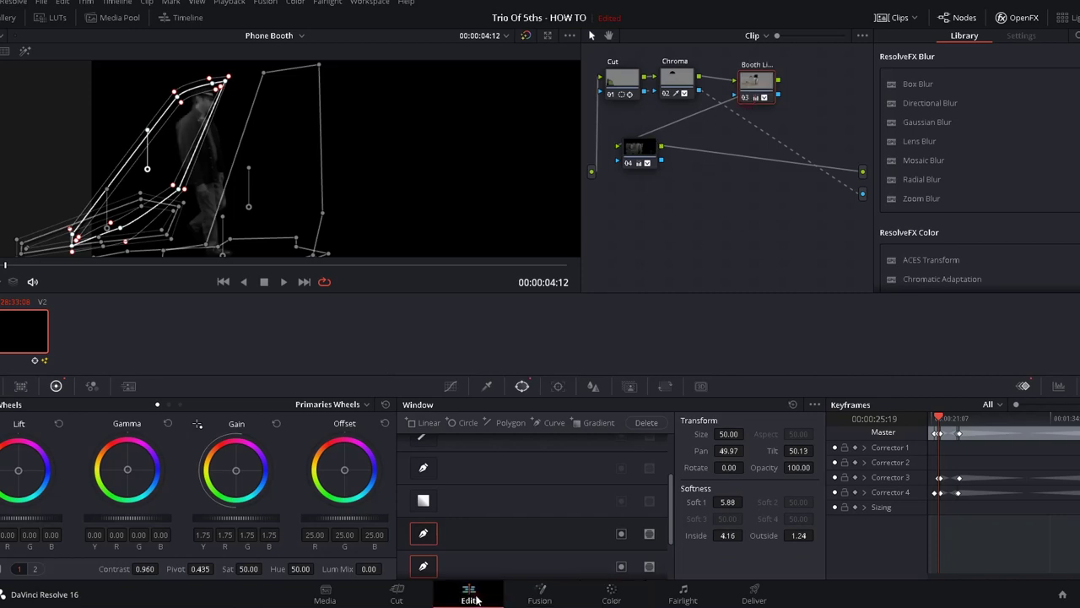
scroll(83, 464, up, 2)
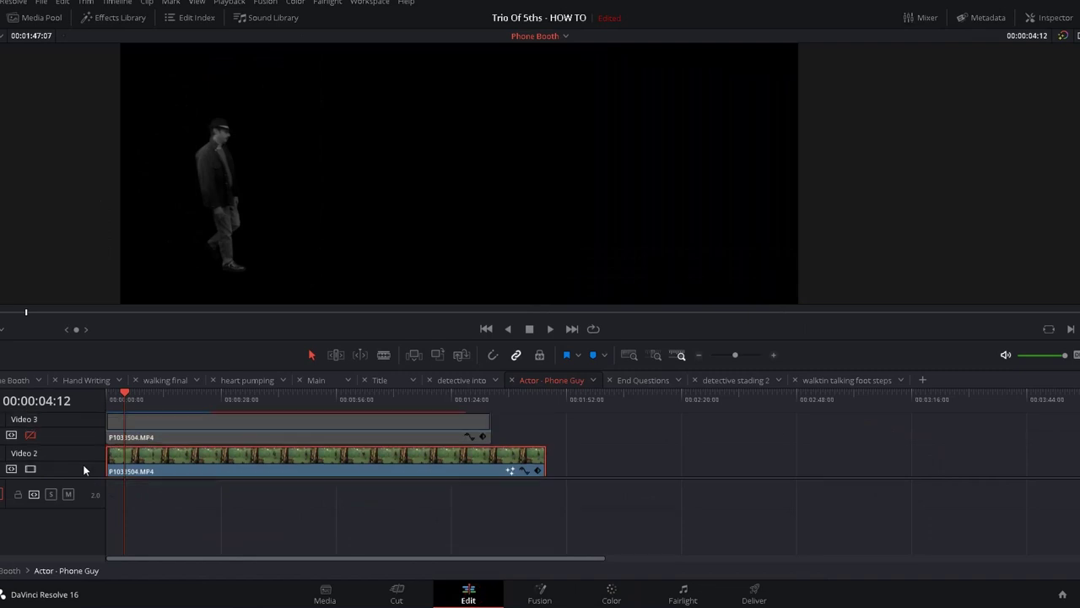
click(30, 438)
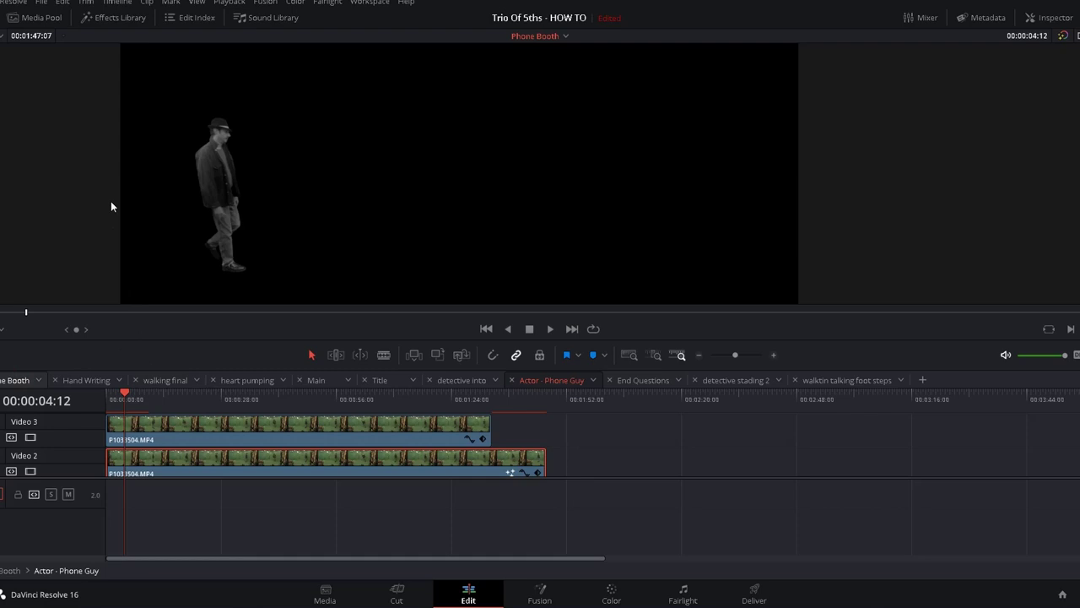
key(space)
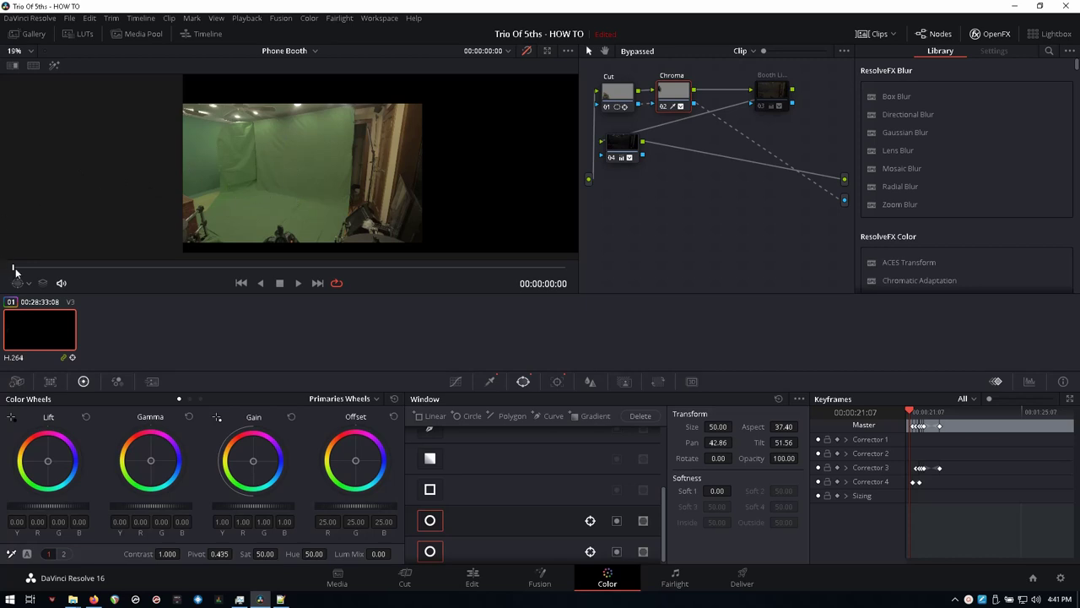
drag(14, 270, 34, 270)
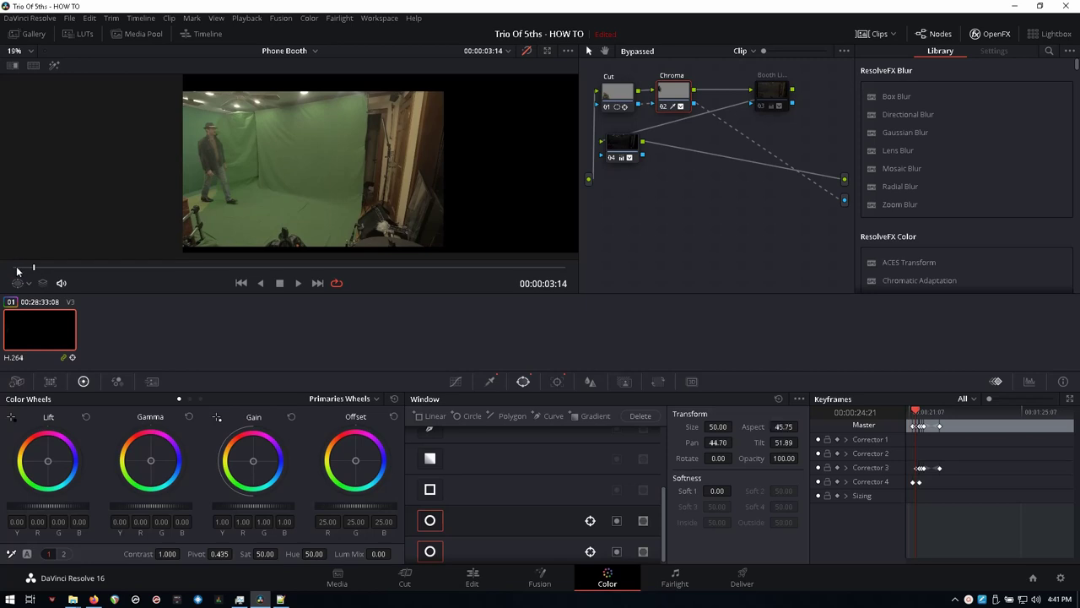
click(11, 268)
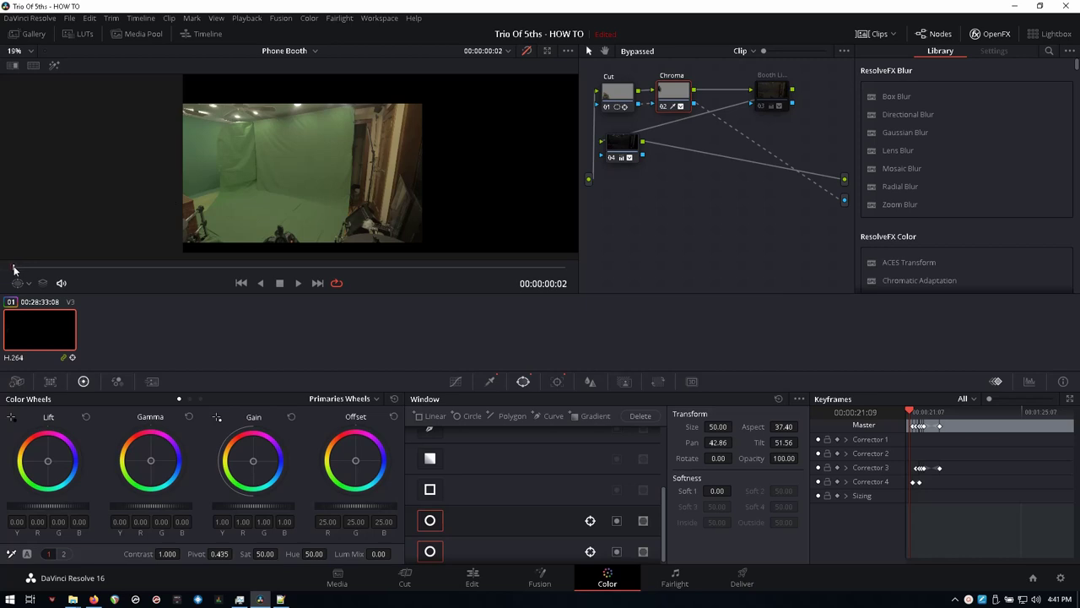
drag(14, 269, 153, 270)
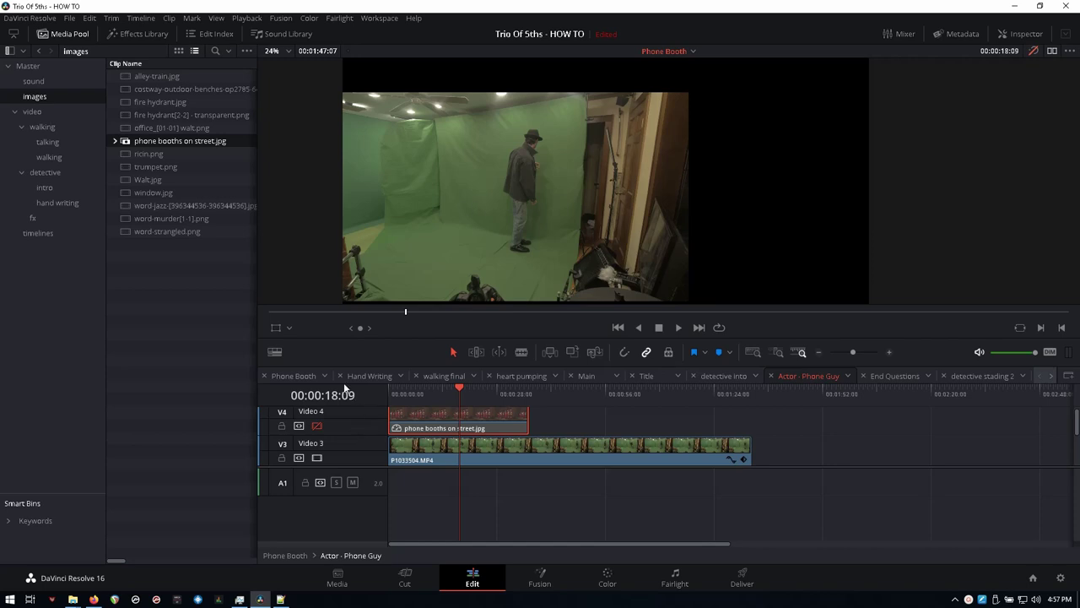
Toggle phone booths on street.jpg on Video 4 against the footage, leaving V4 disabled.
scroll(354, 433, up, 1)
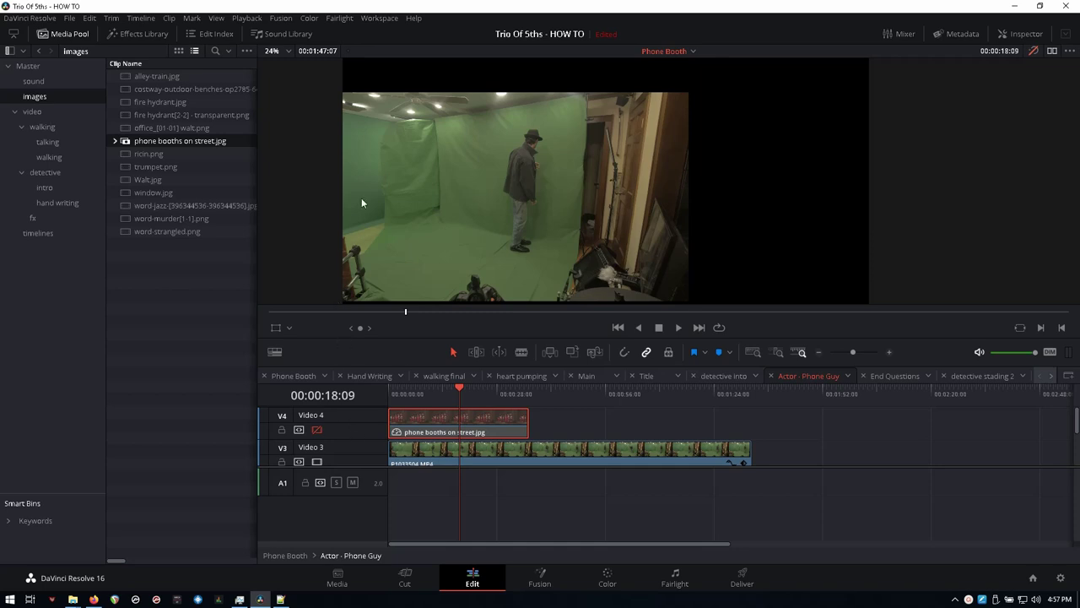
click(315, 429)
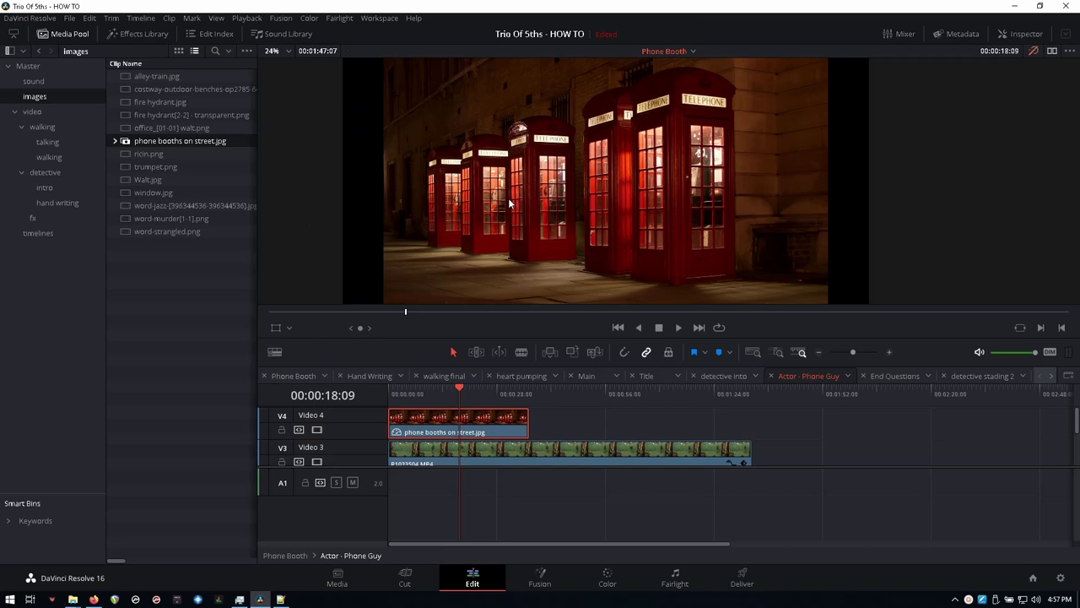
scroll(505, 198, down, 1)
scroll(496, 187, down, 1)
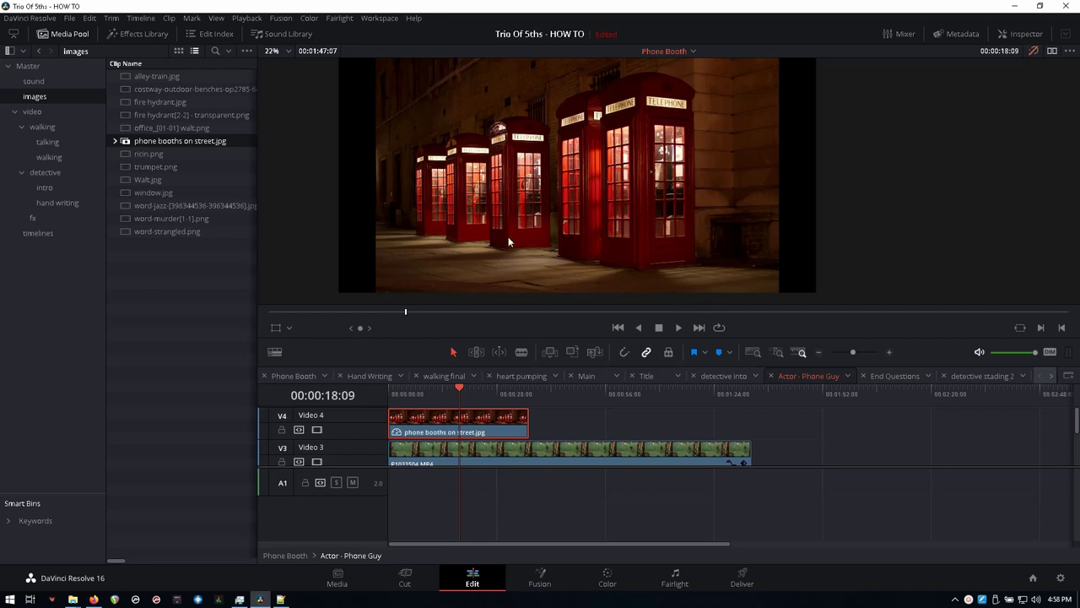
click(317, 430)
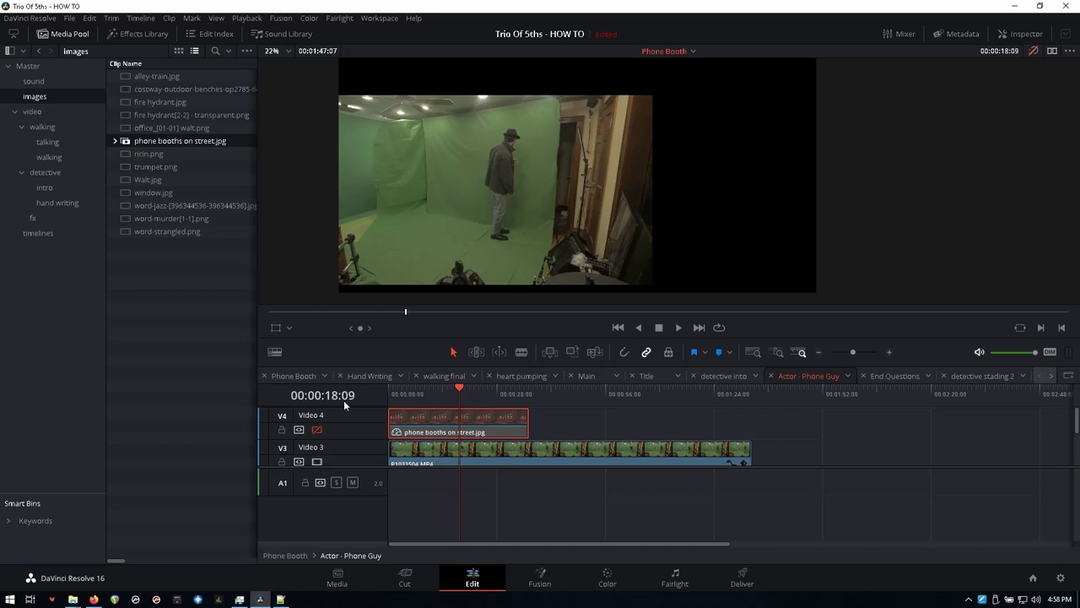
click(317, 429)
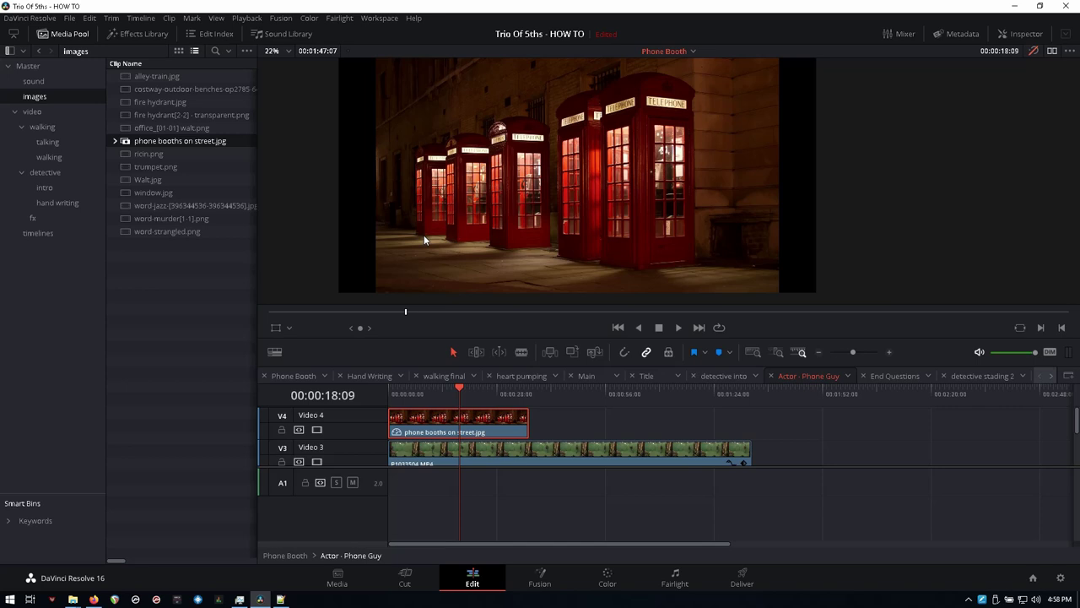
key(ctrl+alt+4)
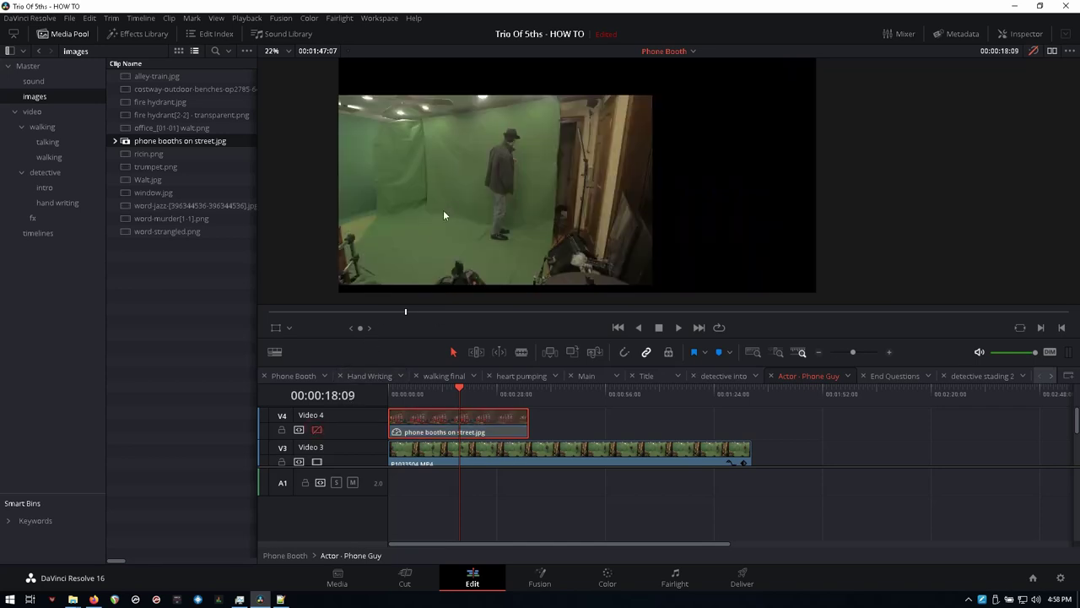